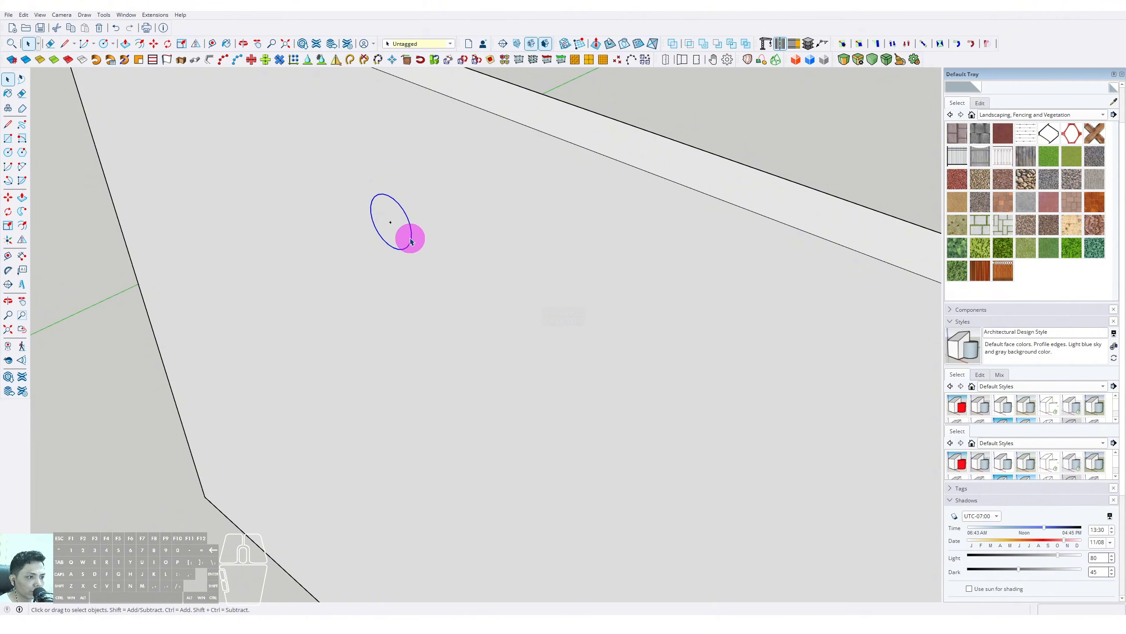
Draw a pipe path from the circle's center straight out of the wall, then vertically down to the ground
left_click(13, 125)
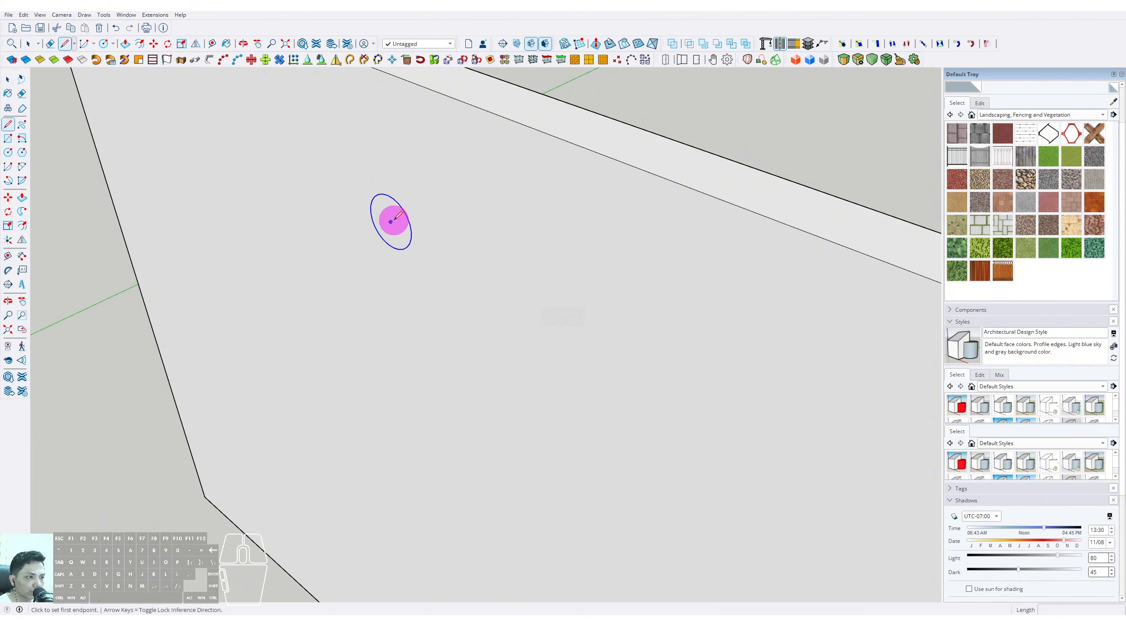
left_click(391, 221)
middle_click_drag(390, 221, 384, 220)
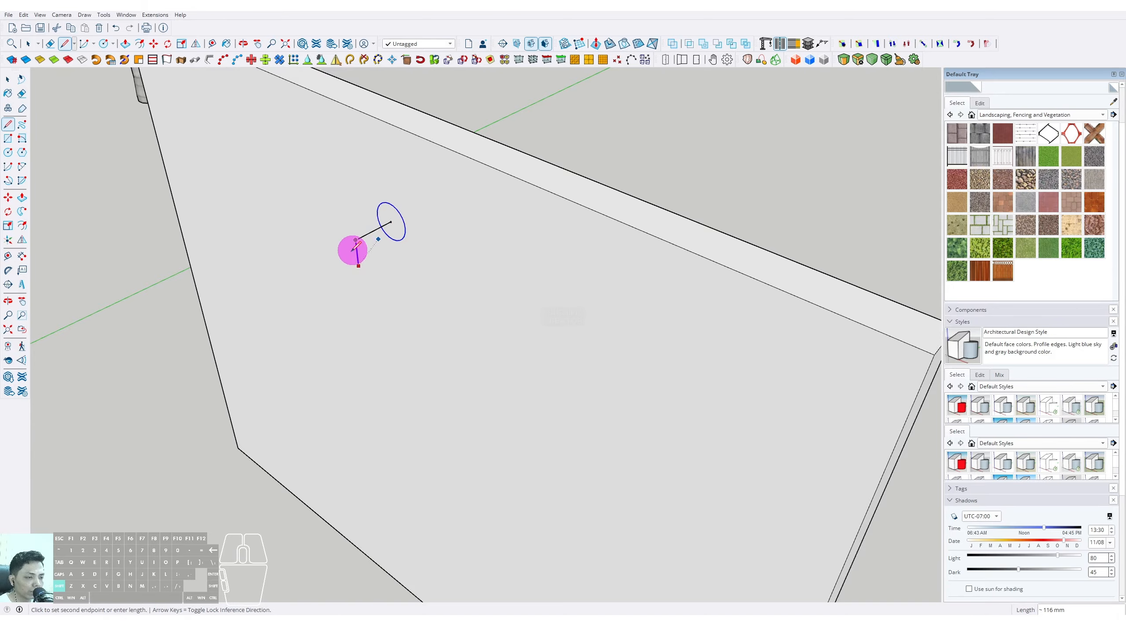
middle_click_drag(352, 249, 396, 179)
scroll(369, 267, "down", 2)
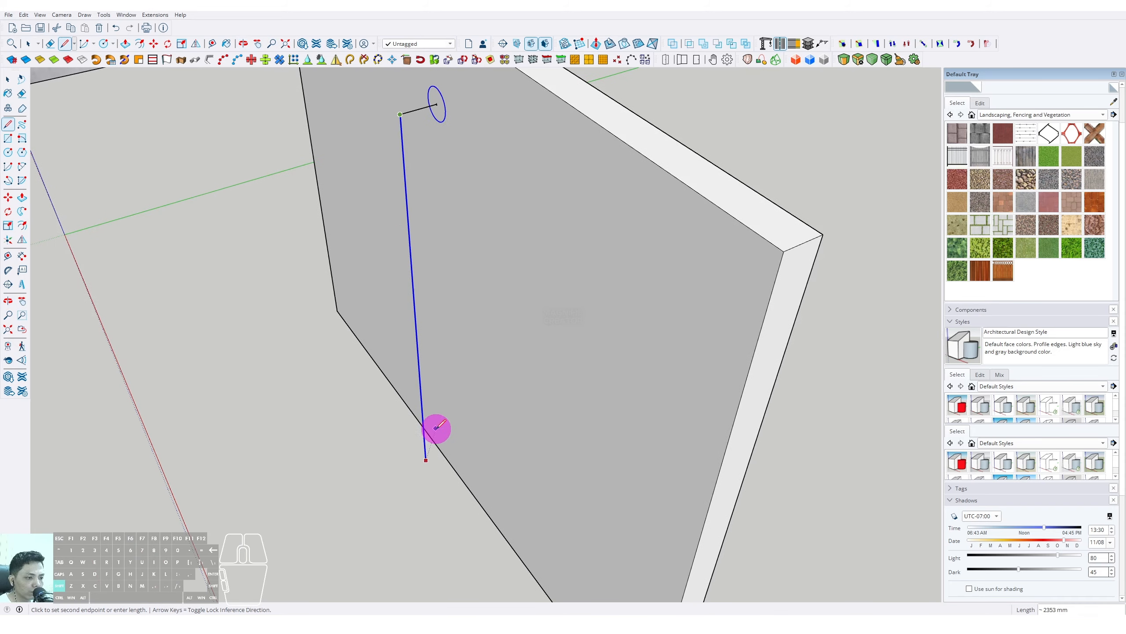
mouse_move(450, 462)
middle_mouse_down()
mouse_move(429, 442)
mouse_move(415, 239)
mouse_move(431, 234)
mouse_move(428, 257)
mouse_move(535, 218)
mouse_move(472, 221)
mouse_move(414, 261)
mouse_move(468, 254)
mouse_move(393, 304)
mouse_move(422, 277)
mouse_move(447, 204)
mouse_move(437, 238)
middle_mouse_up()
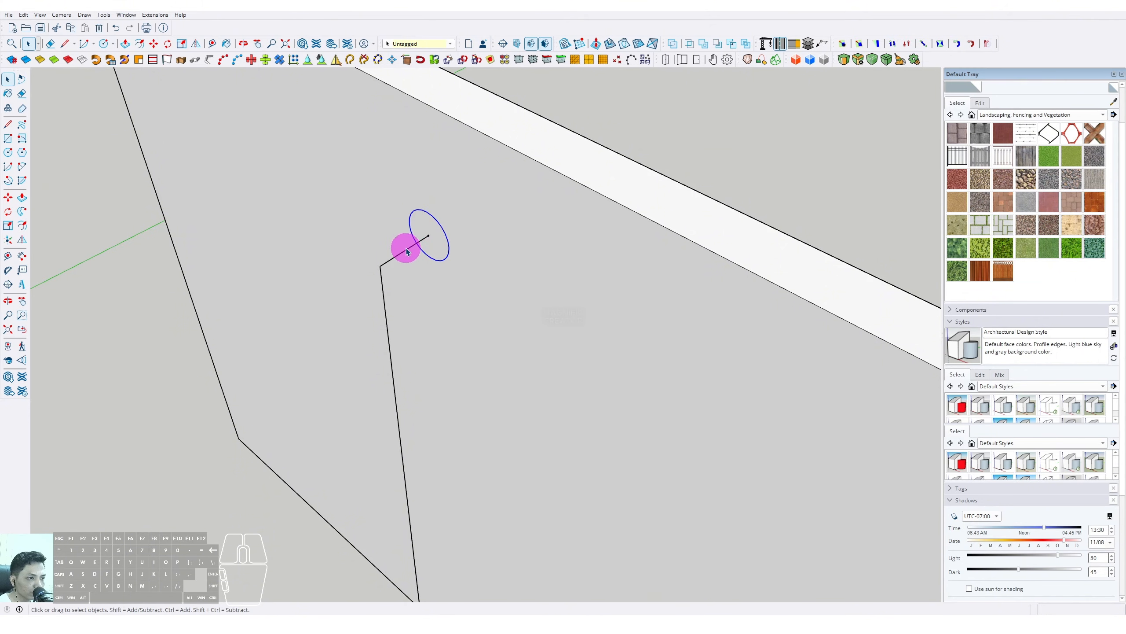
Round the upper corner of the pipe path with a two-point arc and remove the leftover corner segments
left_click(382, 282, "shift")
middle_click_drag(382, 281, 360, 253)
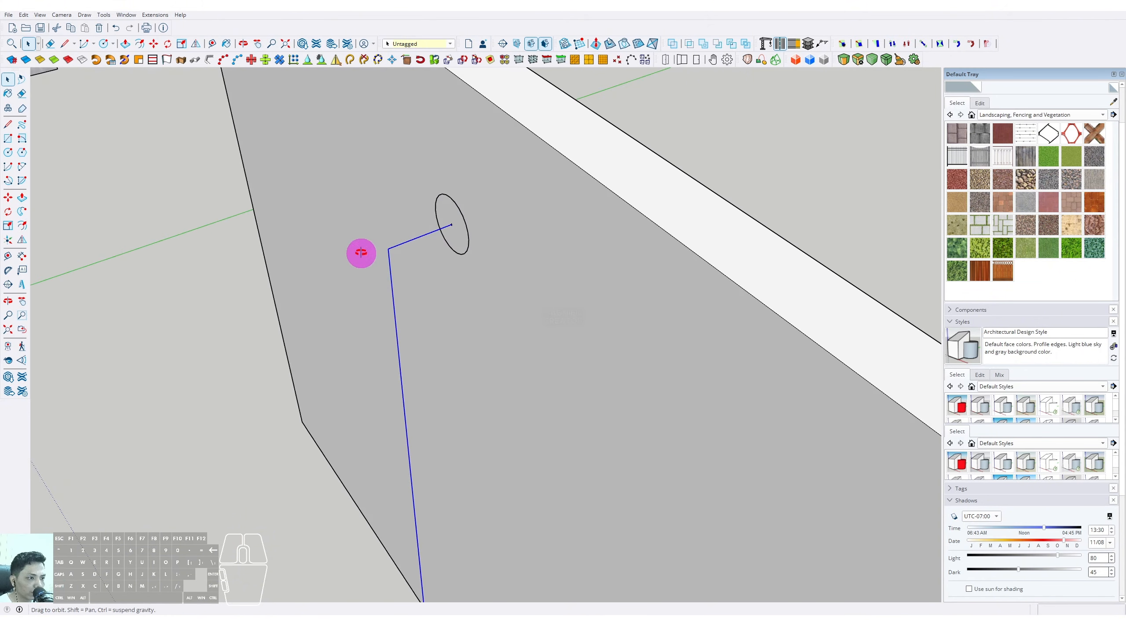
scroll(394, 252, "up", 3)
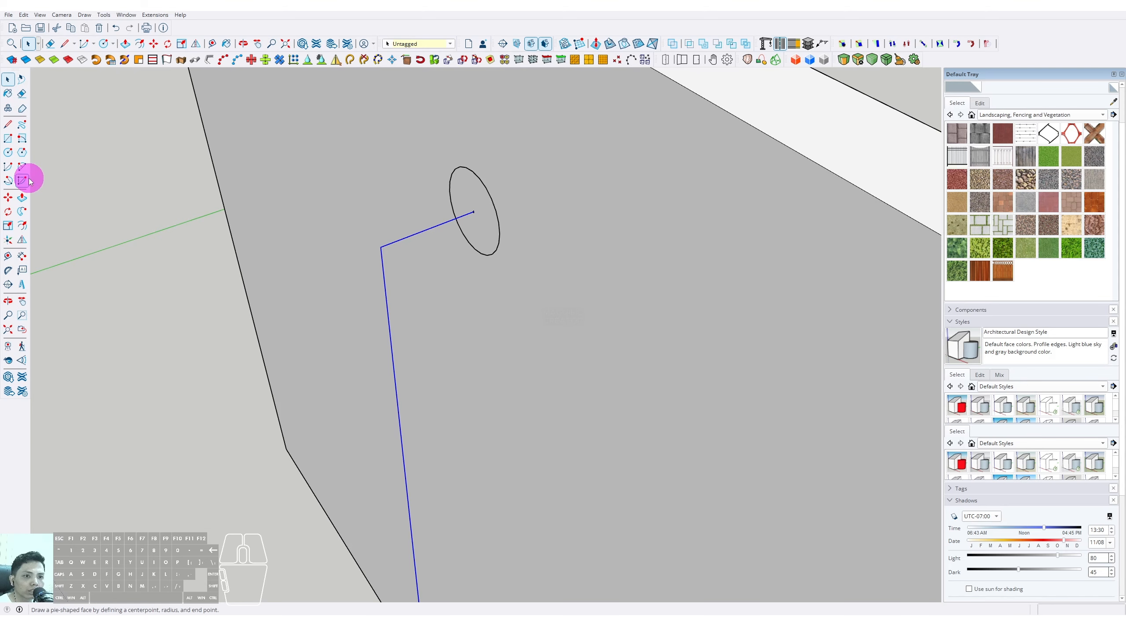
left_click(22, 167)
left_click(383, 268)
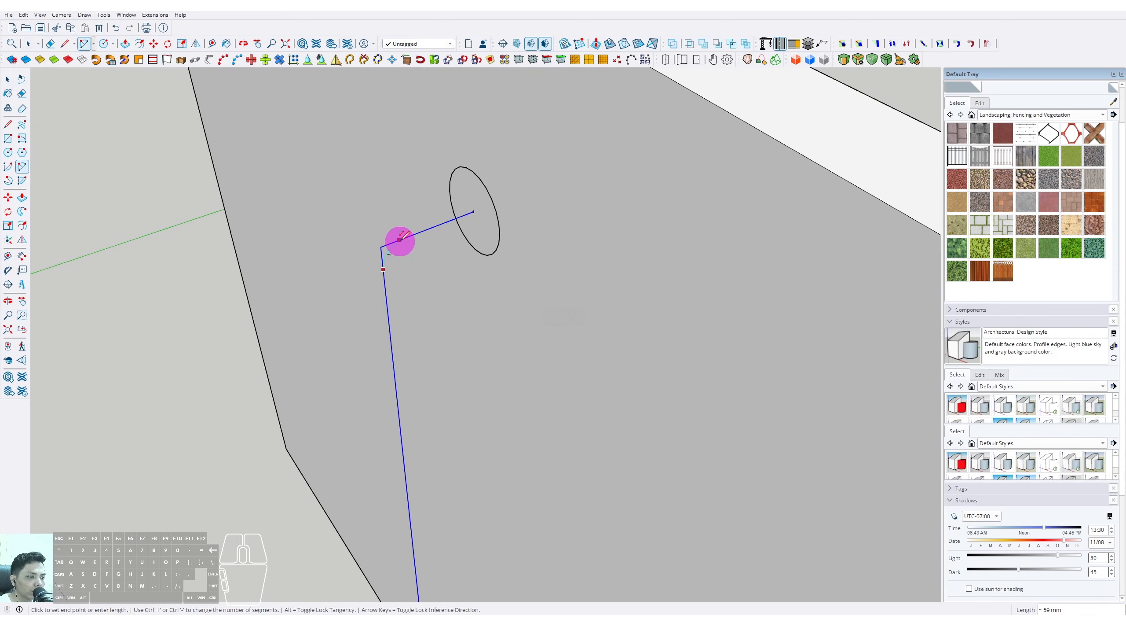
key("space")
mouse_move(403, 245)
middle_mouse_down()
mouse_move(405, 183)
mouse_move(394, 176)
middle_mouse_up()
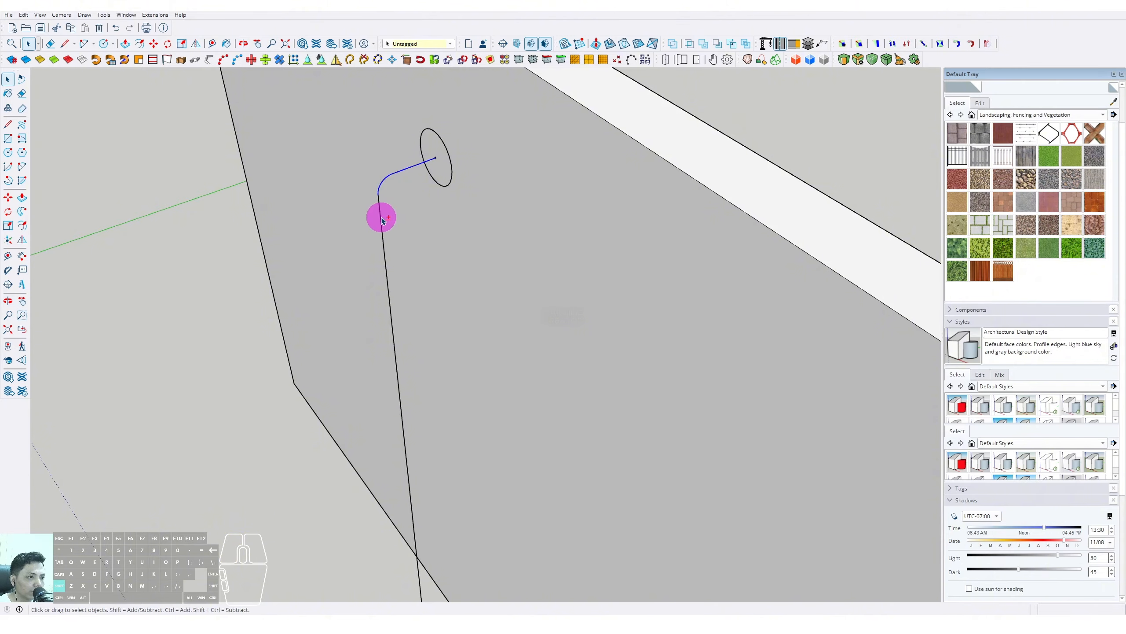
Sweep the circle along the complete rounded path with Follow Me to form a bent pipe
middle_click_drag(382, 219, 465, 229)
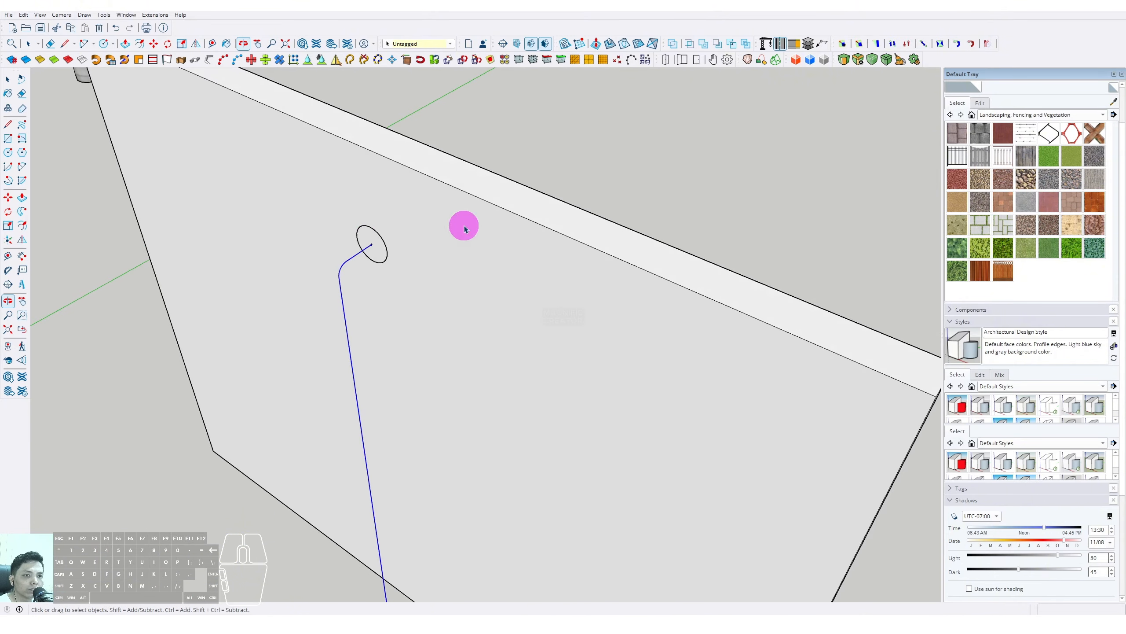
left_click(377, 252)
scroll(395, 253, "down", 5)
middle_click_drag(396, 255, 390, 291)
scroll(387, 242, "up", 5)
Select all of the swept pipe's geometry and make it a group
left_click(395, 272)
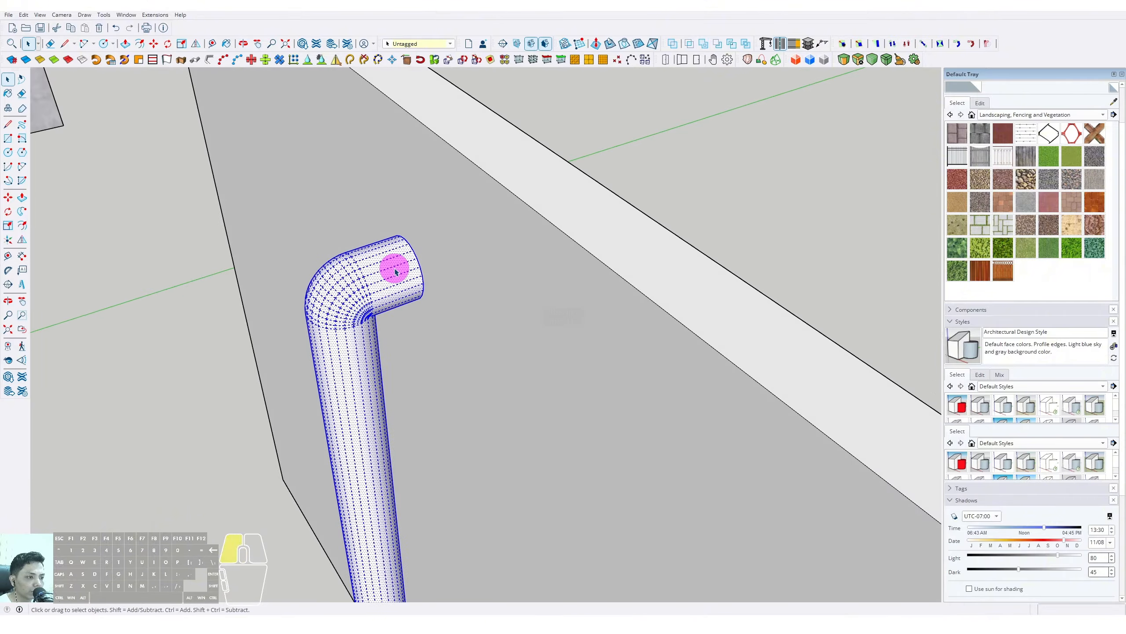
right_click(399, 259)
left_click(426, 341)
Open the pipe group and copy the circular face at its wall end
double_click(389, 256)
left_click(410, 268)
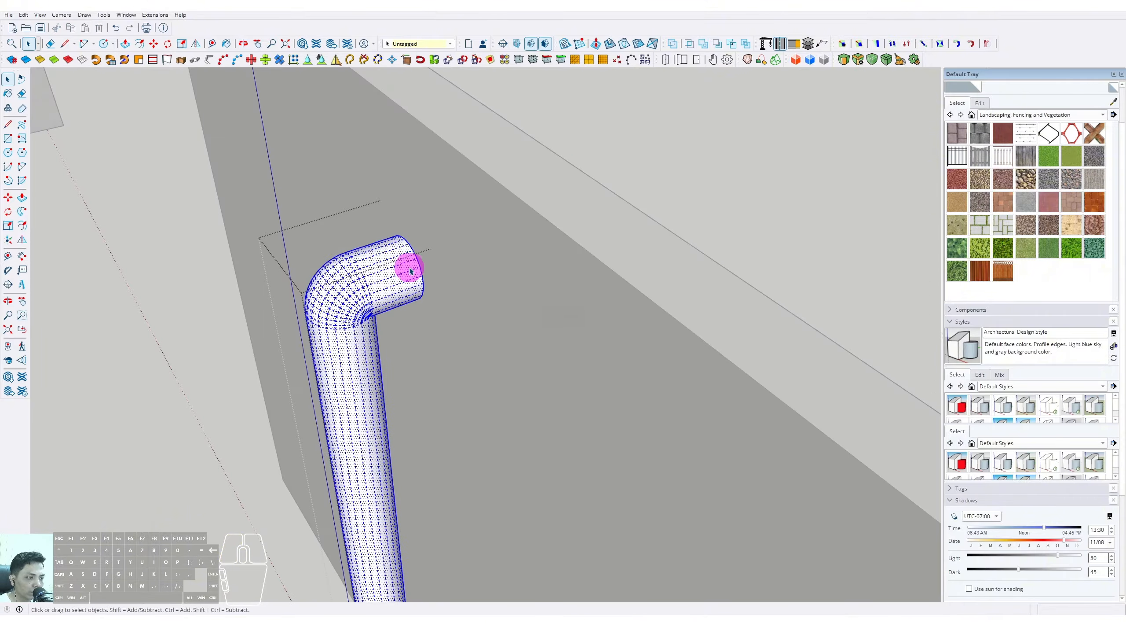
middle_click_drag(401, 276, 525, 226)
left_click(505, 238)
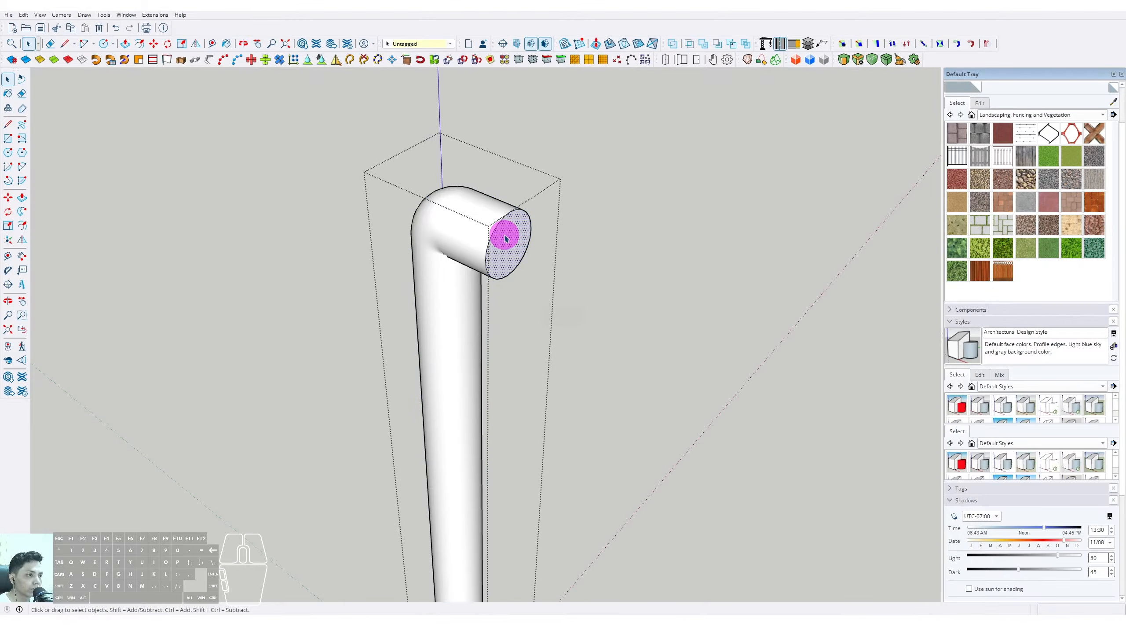
middle_click_drag(440, 269, 691, 294)
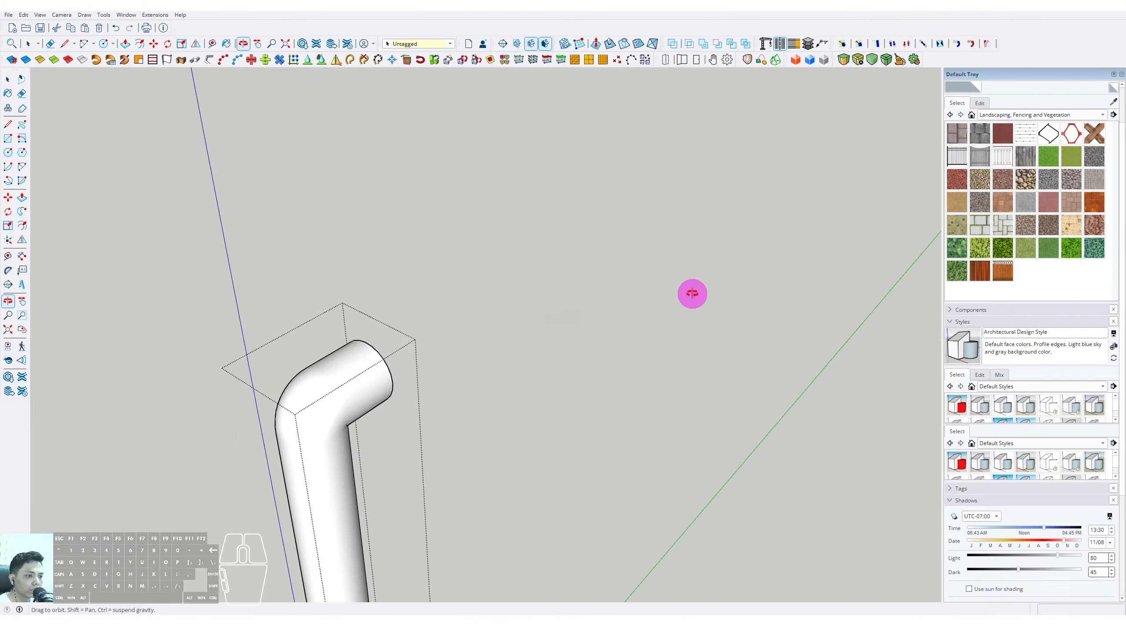
Open the wall group and paste the copied circle in place on its face
scroll(498, 214, "down", 2)
left_click(498, 214)
triple_click(428, 357)
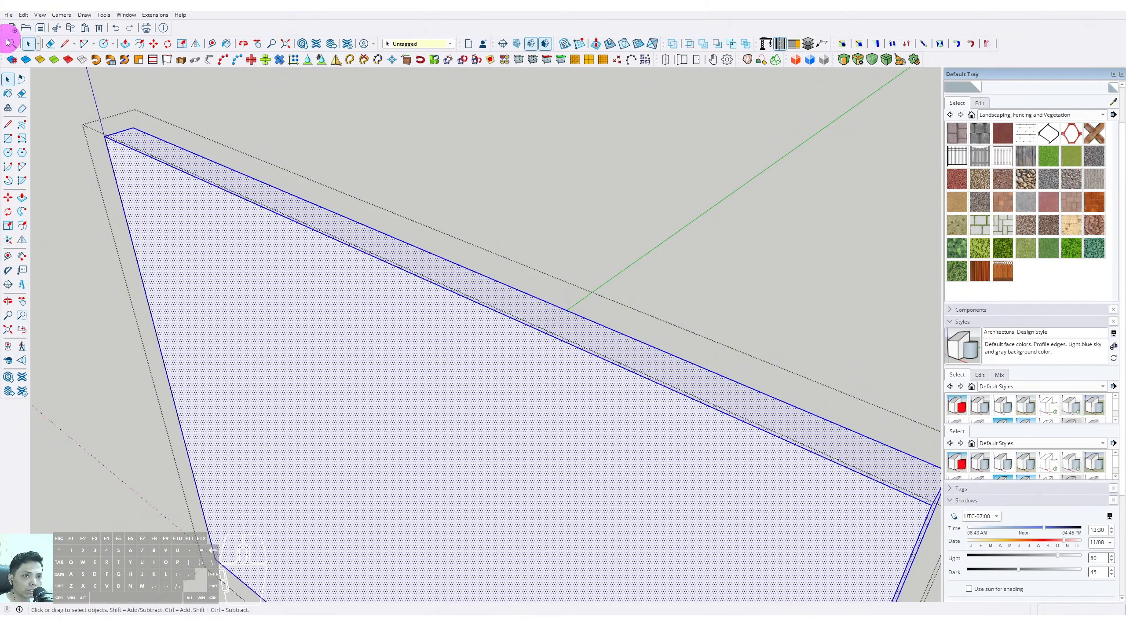
left_click(23, 15)
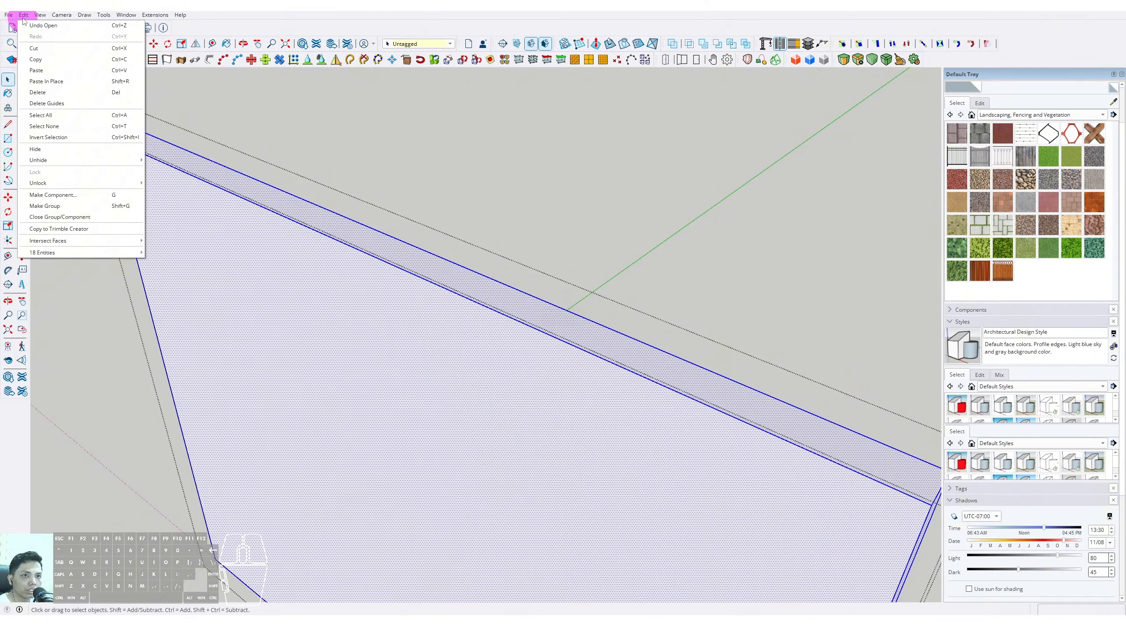
left_click(44, 82)
Push the circle 150 mm through the wall to cut an opening for the pipe
scroll(371, 346, "up", 1)
key("p")
left_click(382, 337)
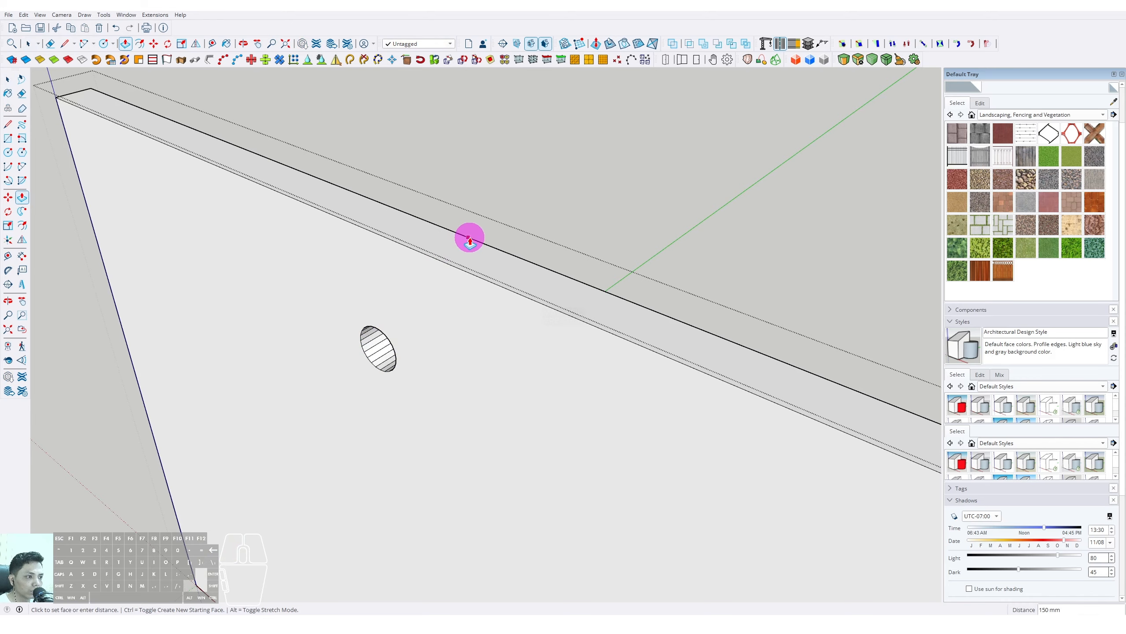
key("space")
Leave the wall group and adjust the camera's field of view while facing the pipe opening from the wall's far side
scroll(469, 250, "down", 3)
middle_click_drag(356, 372, 406, 334)
scroll(407, 333, "down", 3)
left_click(561, 193)
middle_click_drag(533, 342, 125, 391)
middle_click_drag(576, 319, 426, 266)
scroll(349, 215, "up", 5)
middle_click_drag(505, 222, 285, 230)
left_click(61, 14)
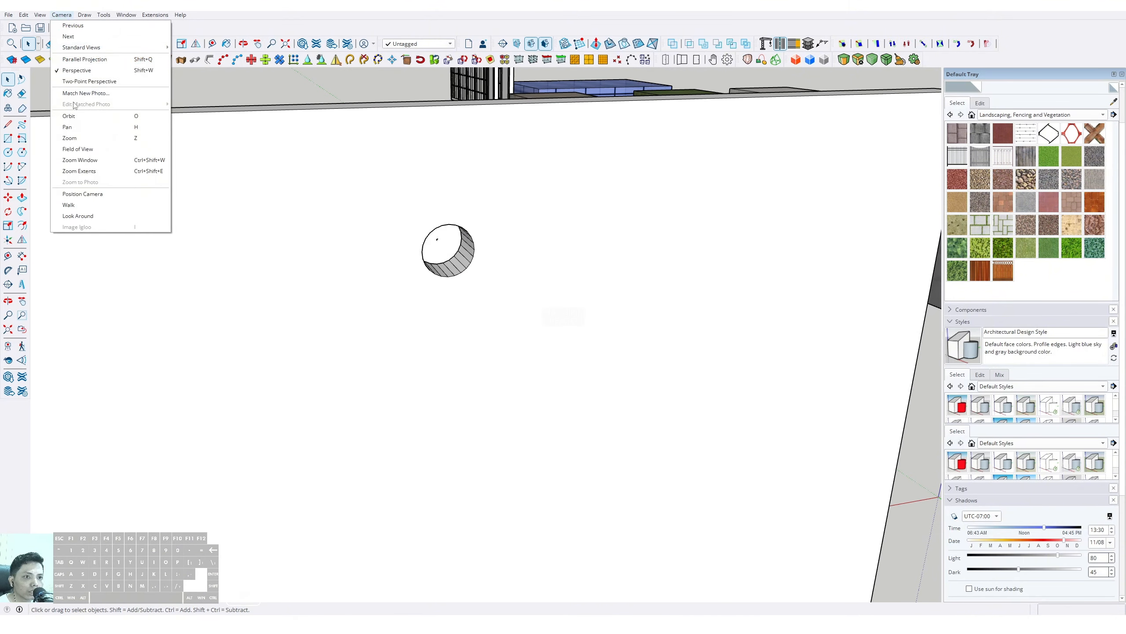
left_click(84, 151)
left_click_drag(446, 263, 458, 406)
Push/Pull the pipe's circular end face about 2915 mm through the wall opening to the far side
key("space")
triple_click(451, 247)
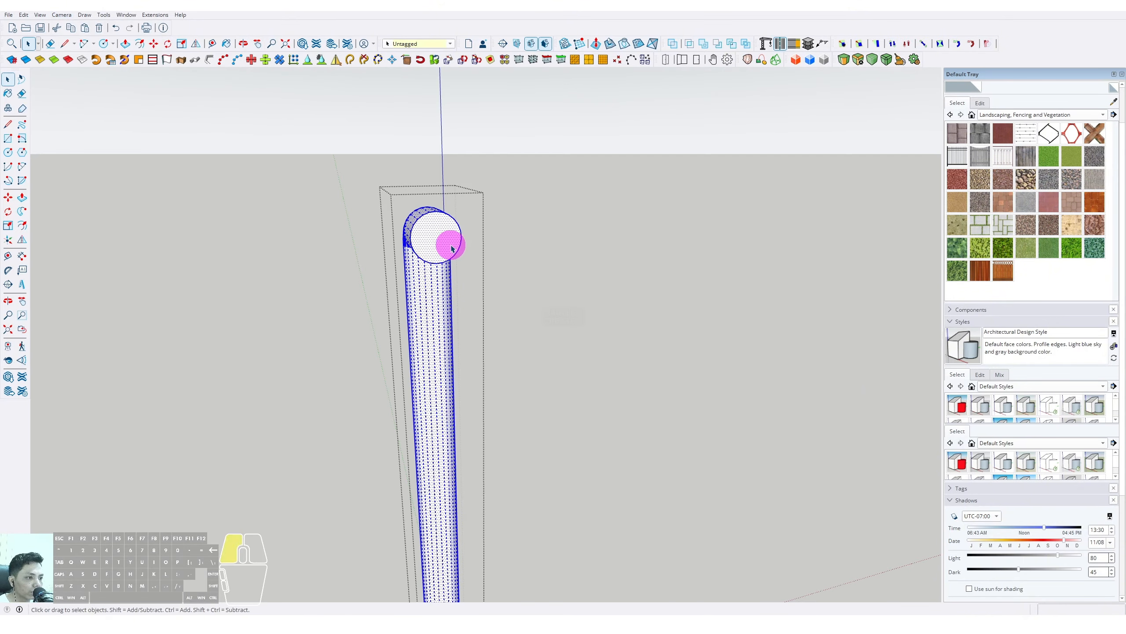
key("v")
middle_click_drag(445, 230, 693, 313)
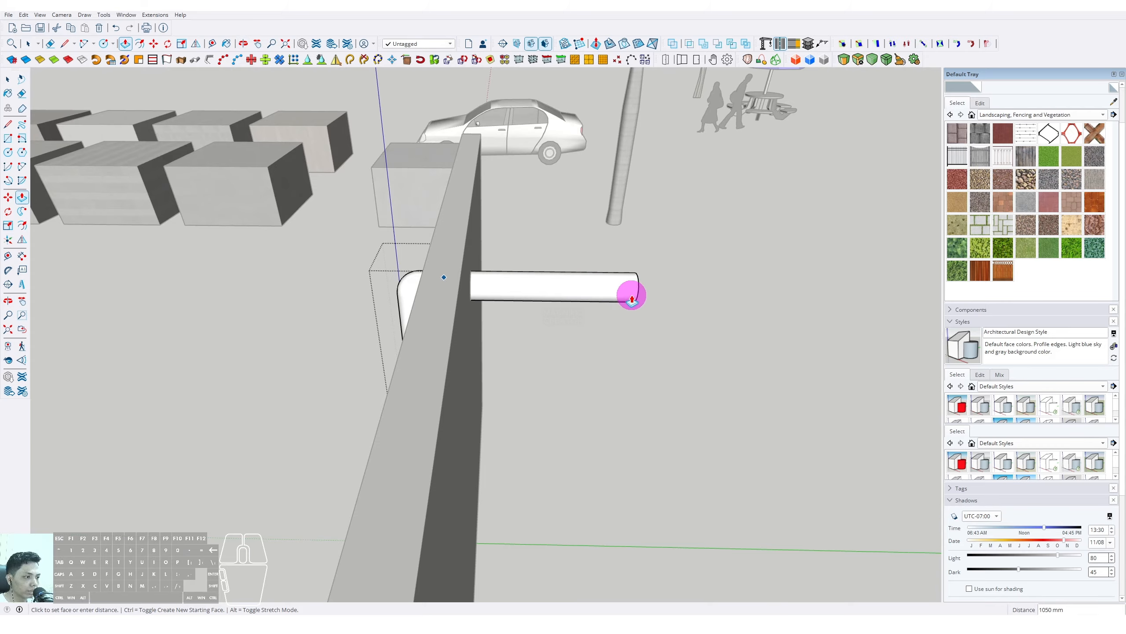
middle_click_drag(541, 292, 734, 281)
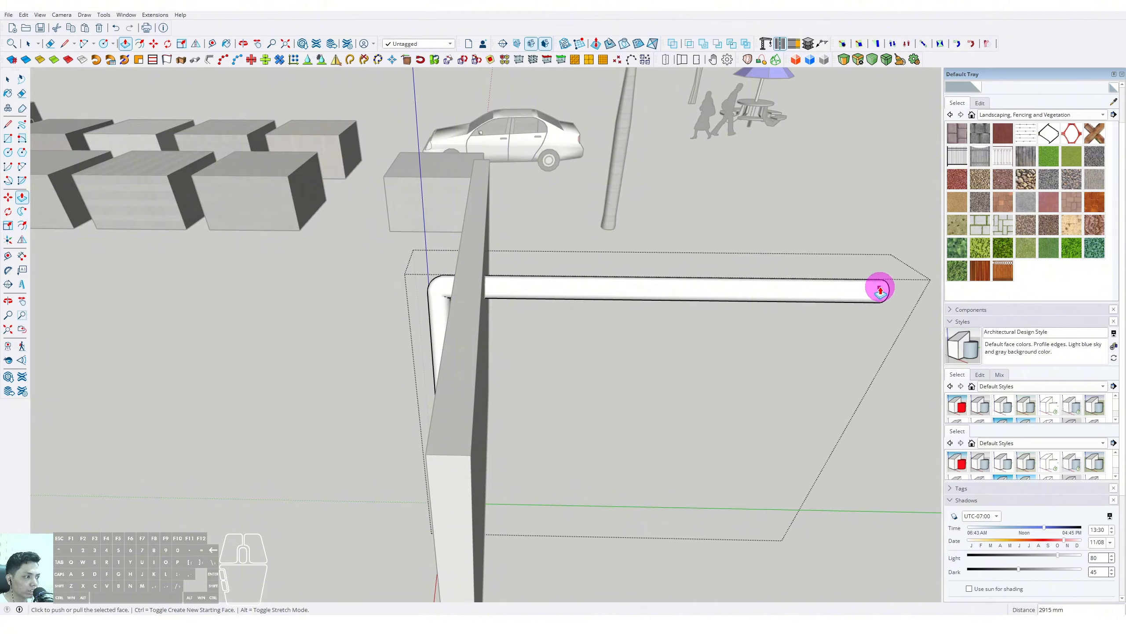
left_click(881, 288)
middle_click_drag(444, 279, 558, 309)
key("space")
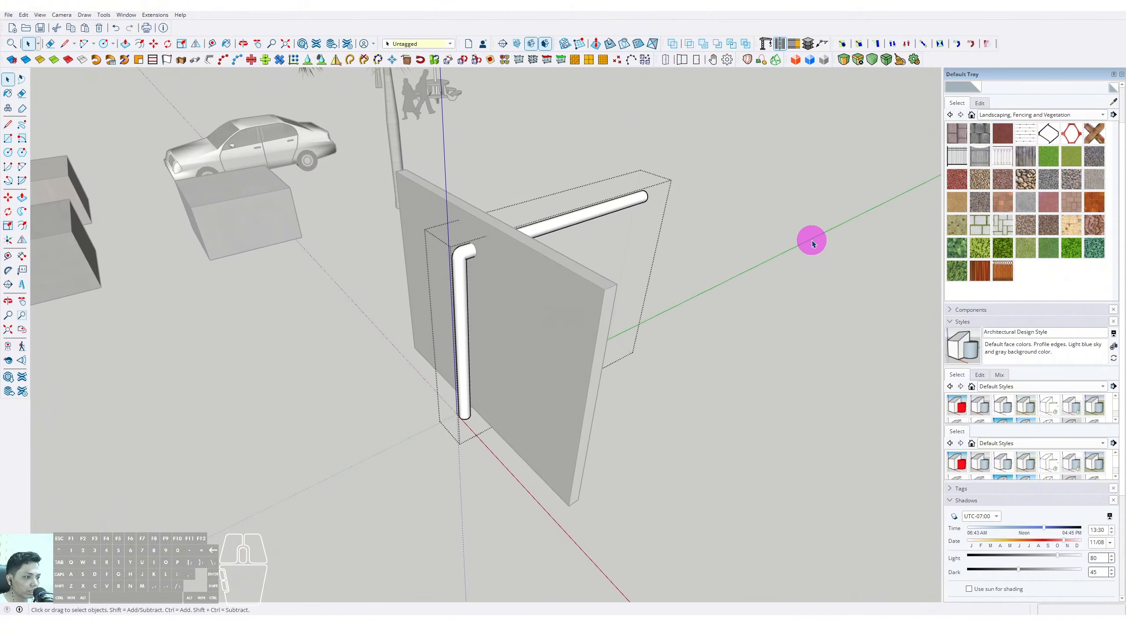
Paint the wall with the Cinder Block material from the Brick, Cladding and Siding collection
middle_click_drag(812, 242, 410, 337)
scroll(410, 336, "up", 6)
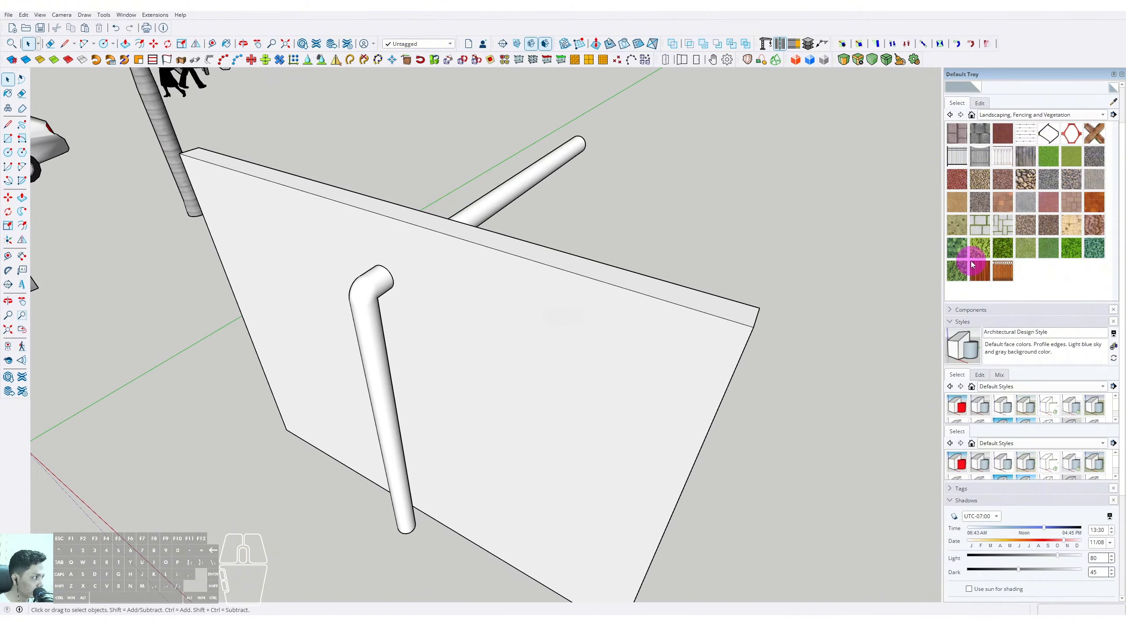
left_click(1101, 119)
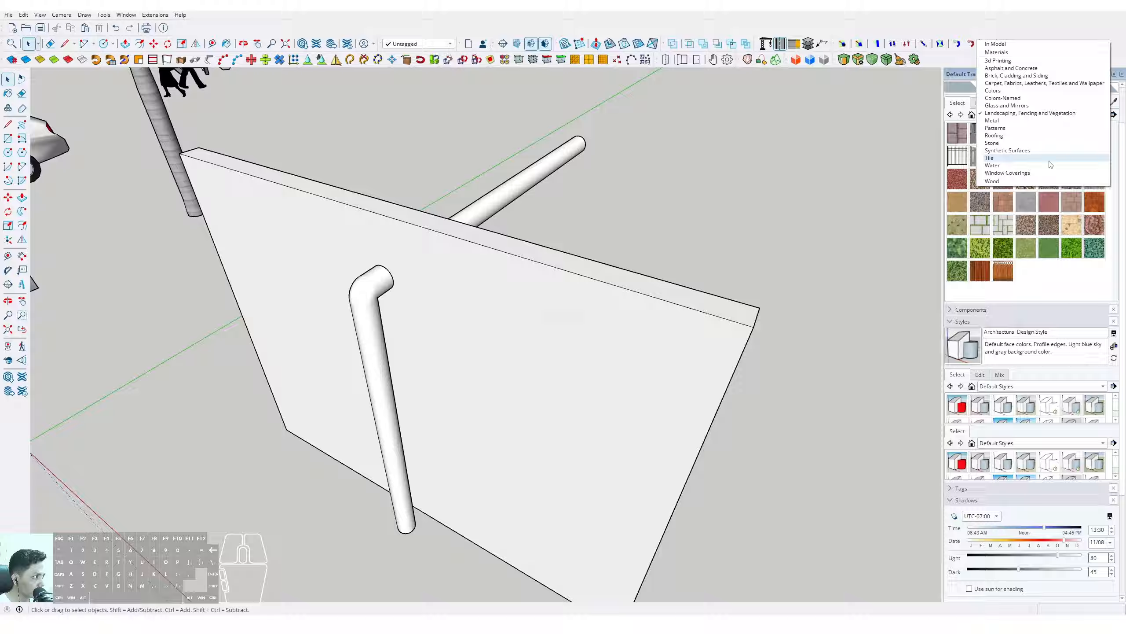
left_click(1007, 75)
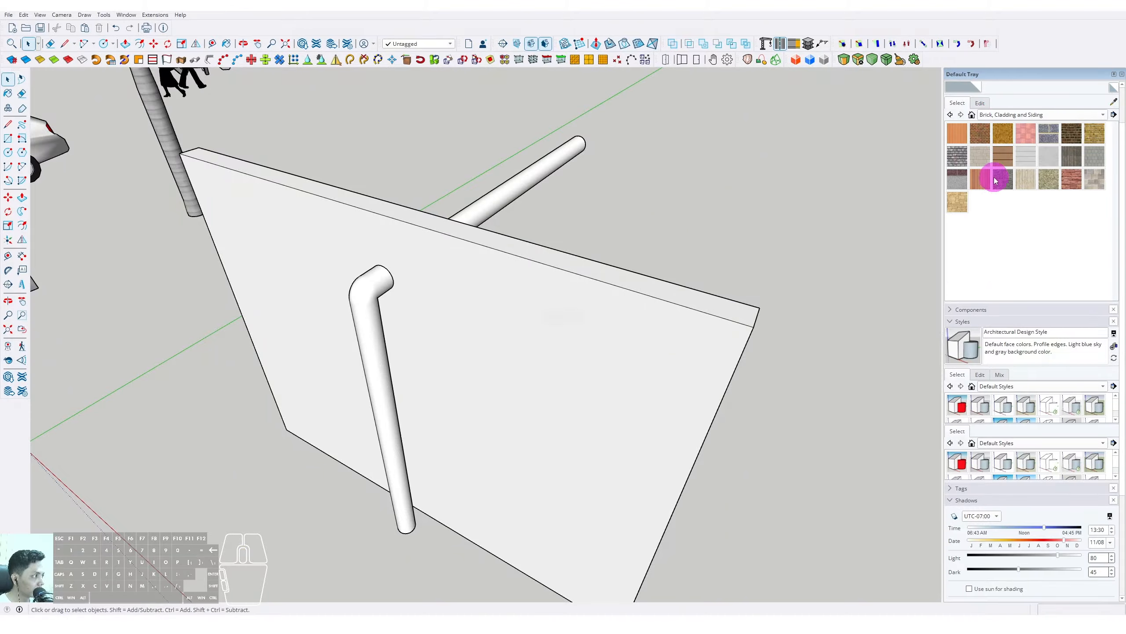
left_click(977, 160)
left_click(578, 327)
scroll(572, 327, "down", 3)
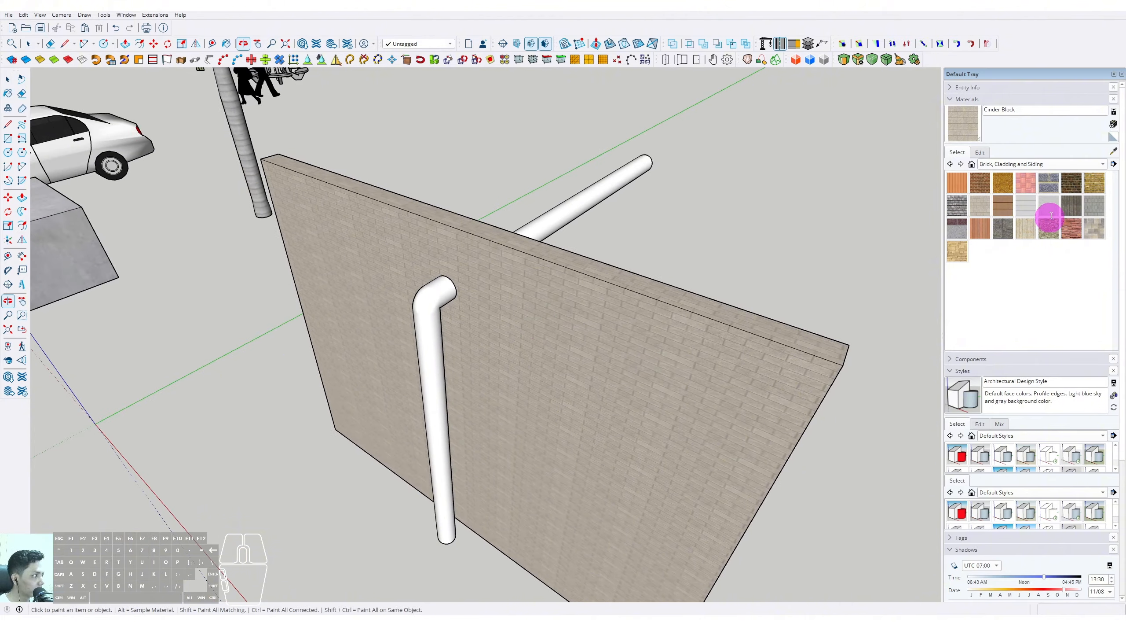
Paint the pipe with the Aluminum material from the Metal collection
left_click(1108, 165)
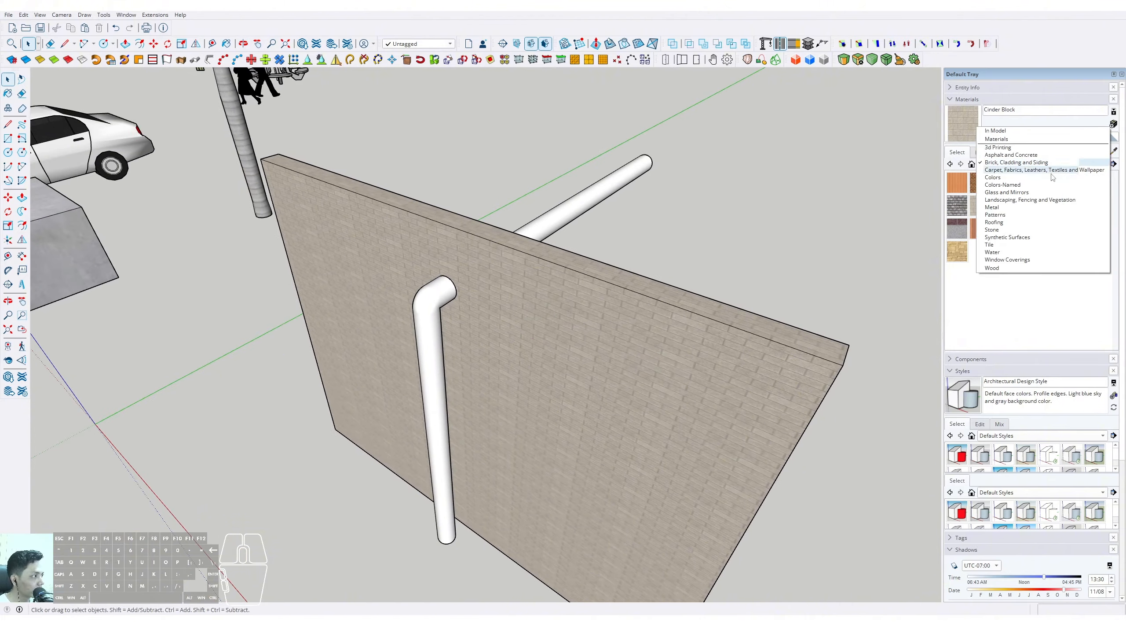
left_click(995, 206)
left_click(960, 185)
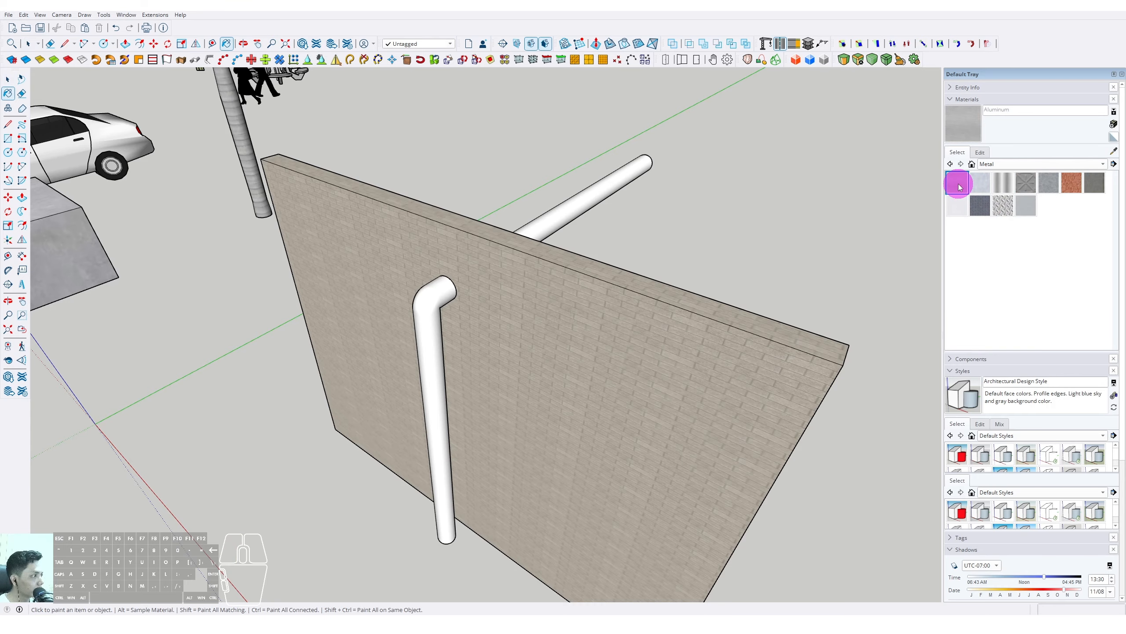
left_click(429, 306)
mouse_move(427, 305)
middle_mouse_down()
mouse_move(443, 334)
mouse_move(435, 312)
mouse_move(309, 298)
mouse_move(586, 302)
mouse_move(833, 275)
mouse_move(501, 322)
mouse_move(480, 400)
middle_mouse_up()
Draw a ground rectangle along the wall's base on the side of the vertical pipe and make it a group
scroll(480, 401, "down", 5)
key("r")
left_click(378, 341)
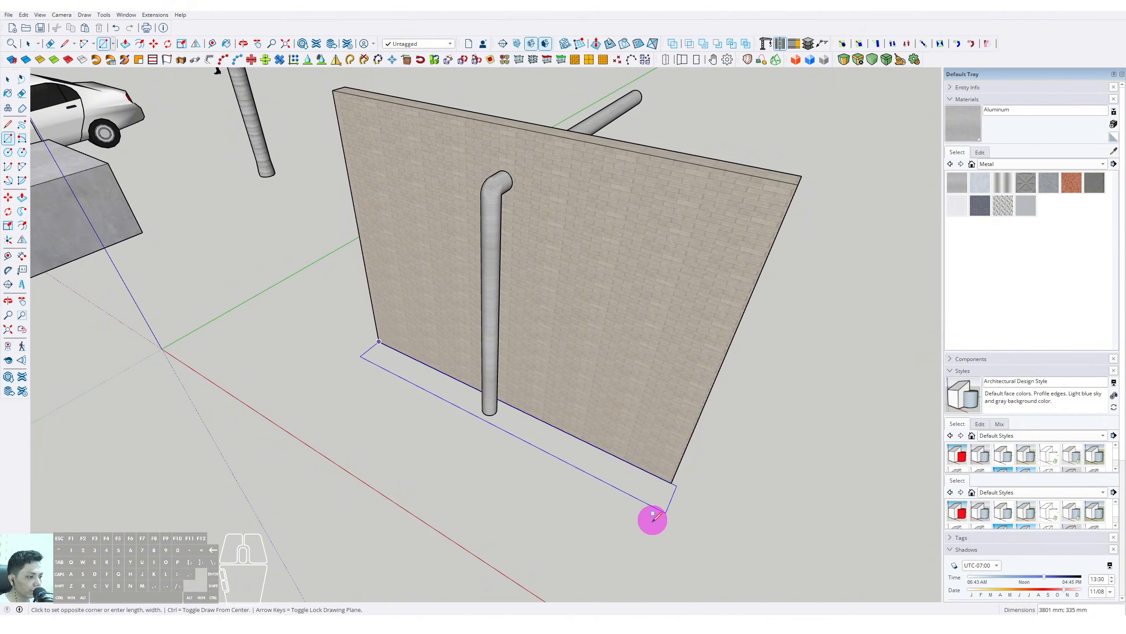
left_click(632, 562)
key("space")
left_click(575, 477)
right_click(576, 479)
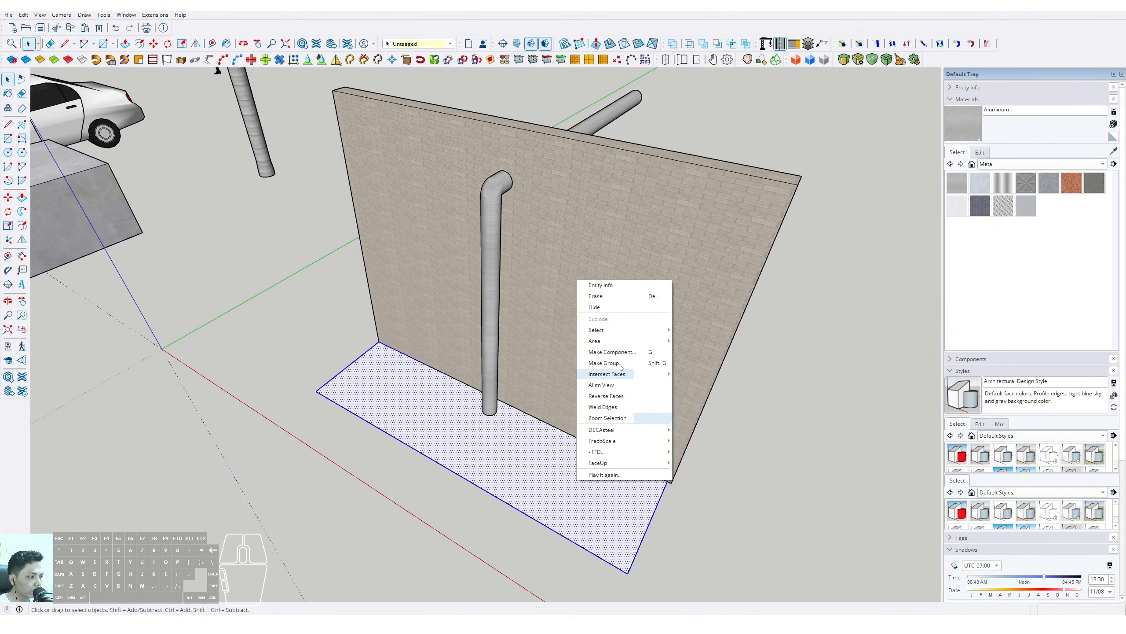
left_click(603, 364)
Paint the grouped ground rectangle with the Metal Steel Textured White material
left_click(1000, 207)
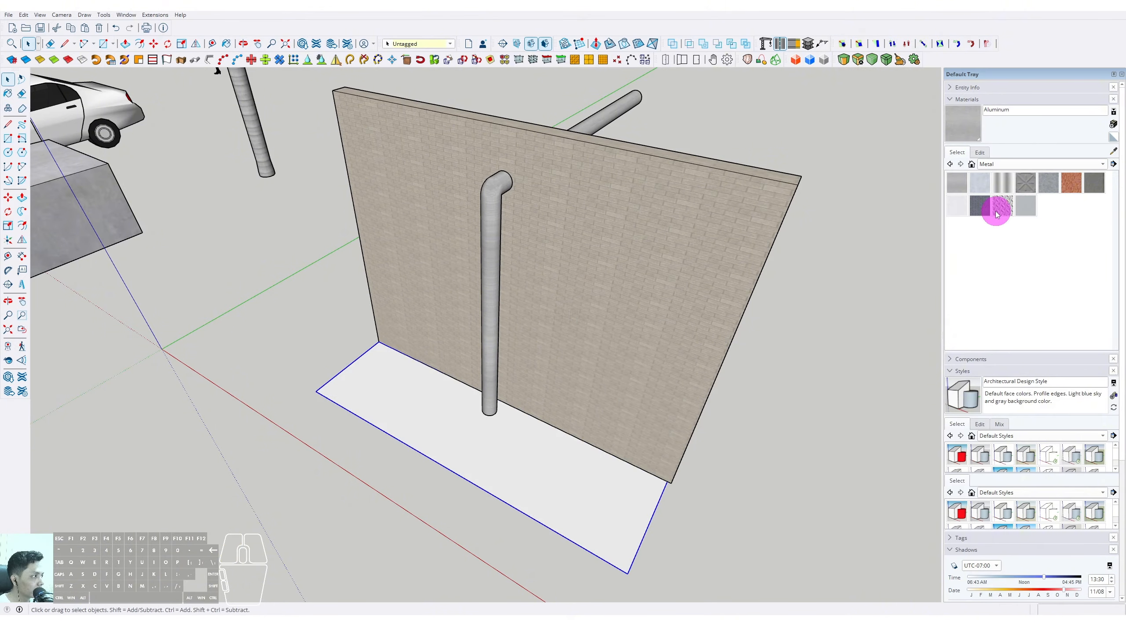
left_click(553, 483)
middle_click_drag(553, 483, 528, 383)
Try to build a slab from a rectangle at the wall's upper far edge, pulled about 3058 mm outward
key("r")
middle_click_drag(534, 425, 544, 426)
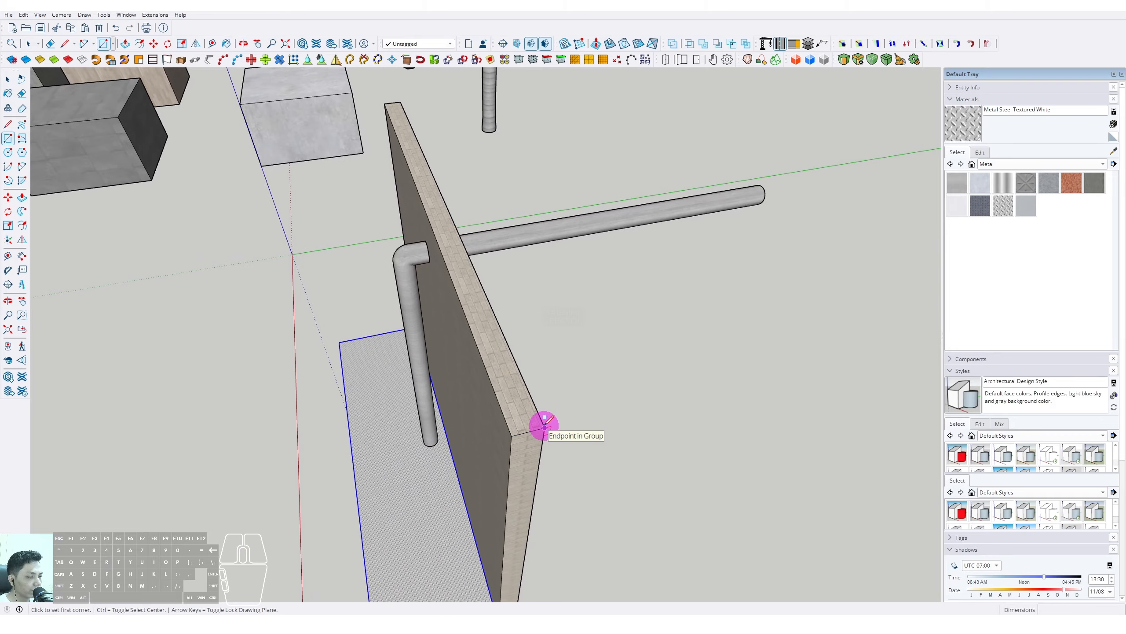
key("space")
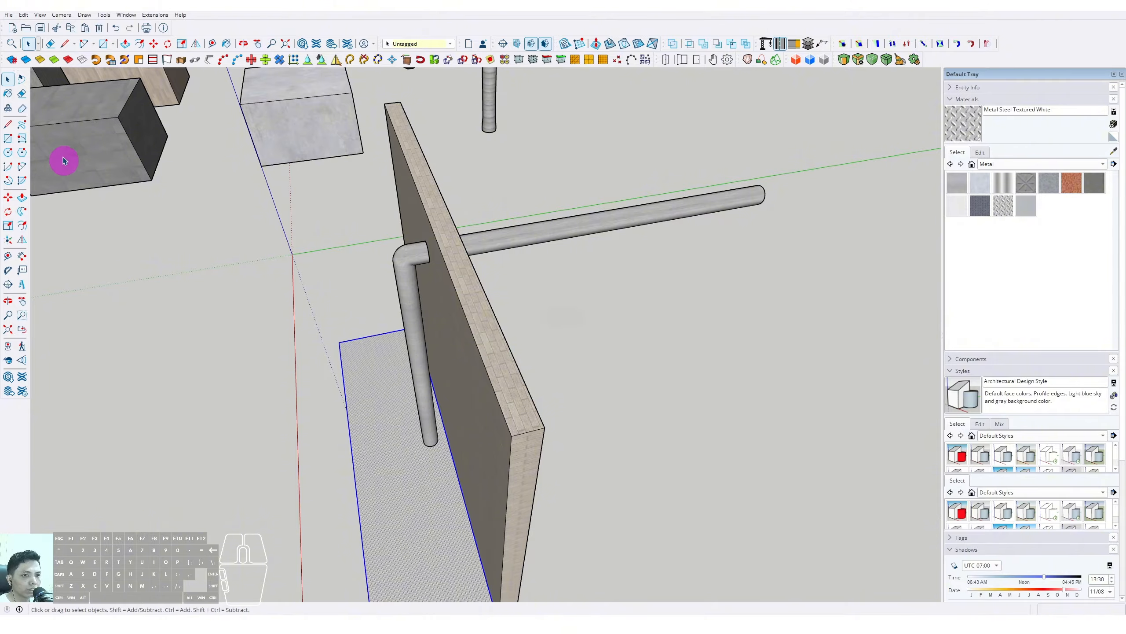
middle_click_drag(449, 283, 239, 240)
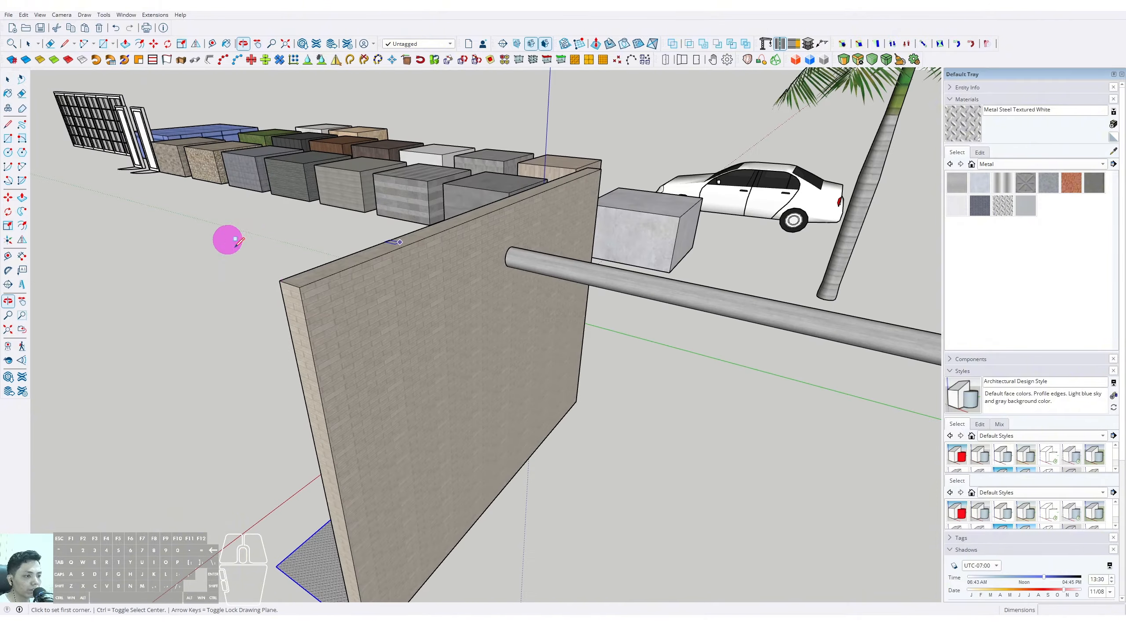
middle_click_drag(303, 287, 606, 259)
key("space")
key("p")
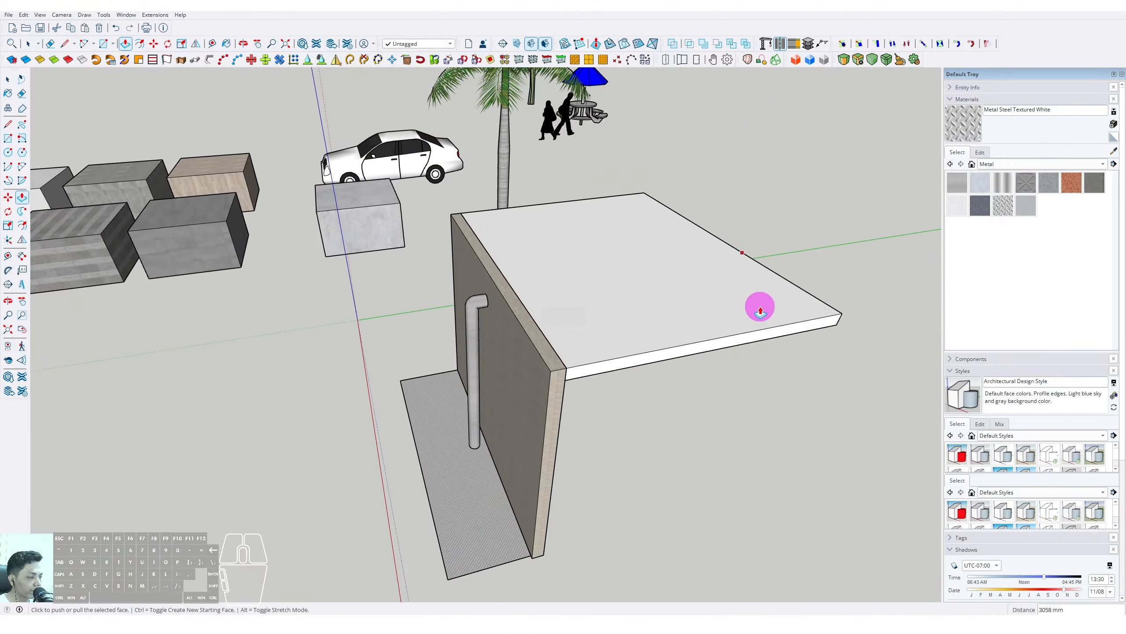
middle_click_drag(760, 307, 719, 368)
left_click_drag(724, 382, 518, 347)
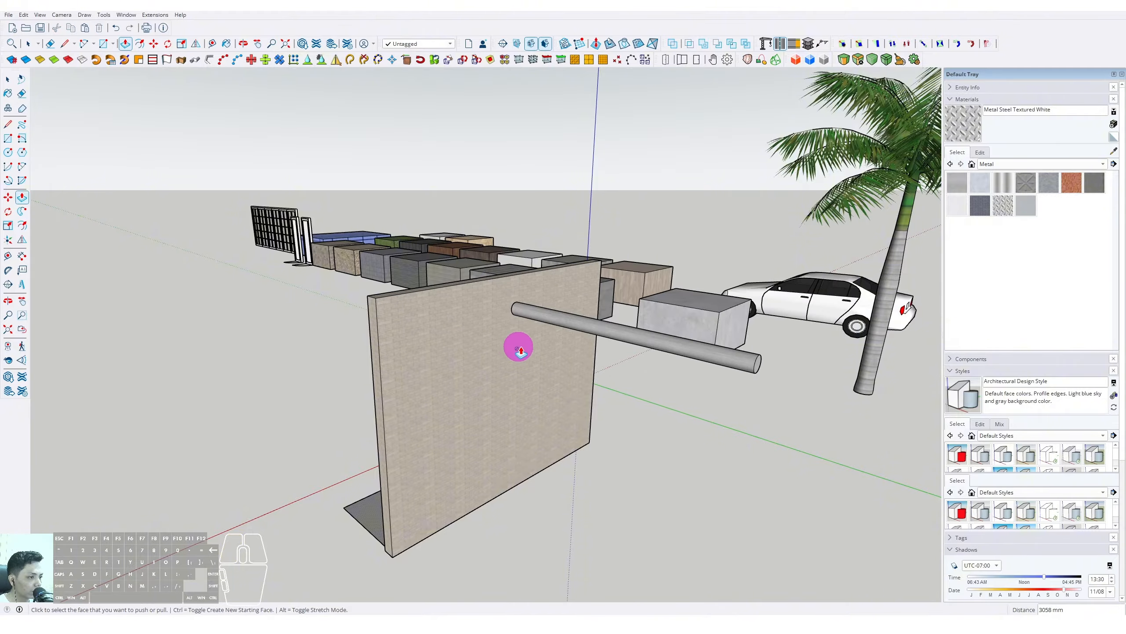
Build a thin slab projecting outward from the wall's upper far edge and make it a group
key("ctrl+z")
left_click_drag(710, 402, 503, 334)
middle_click_drag(503, 335, 617, 359)
key("space")
triple_click(523, 314)
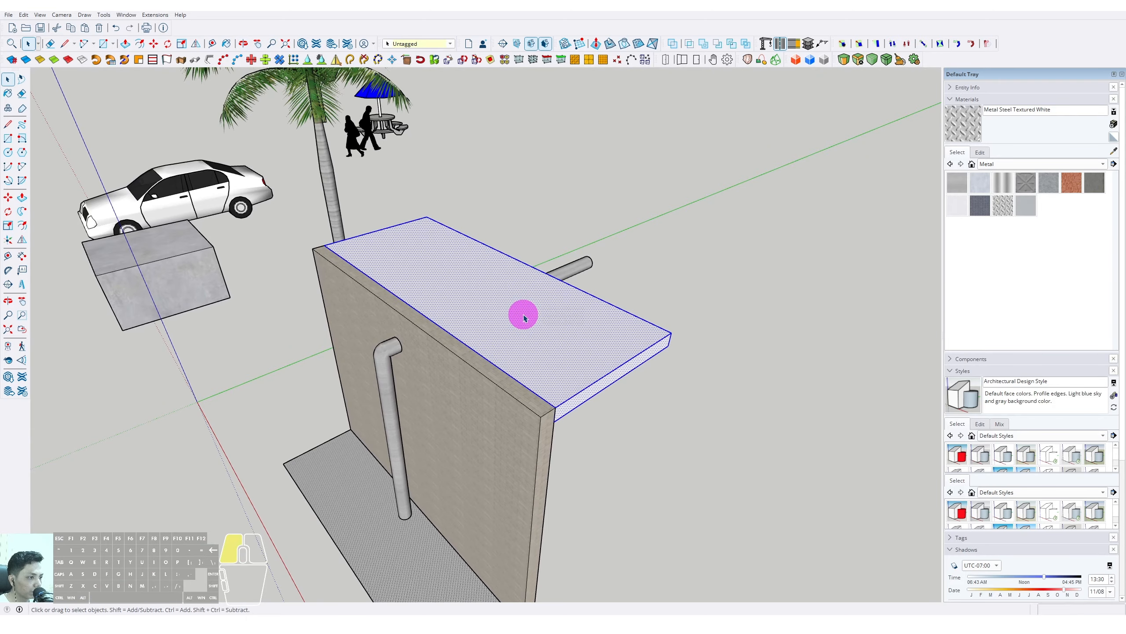
right_click(522, 314)
left_click(551, 398)
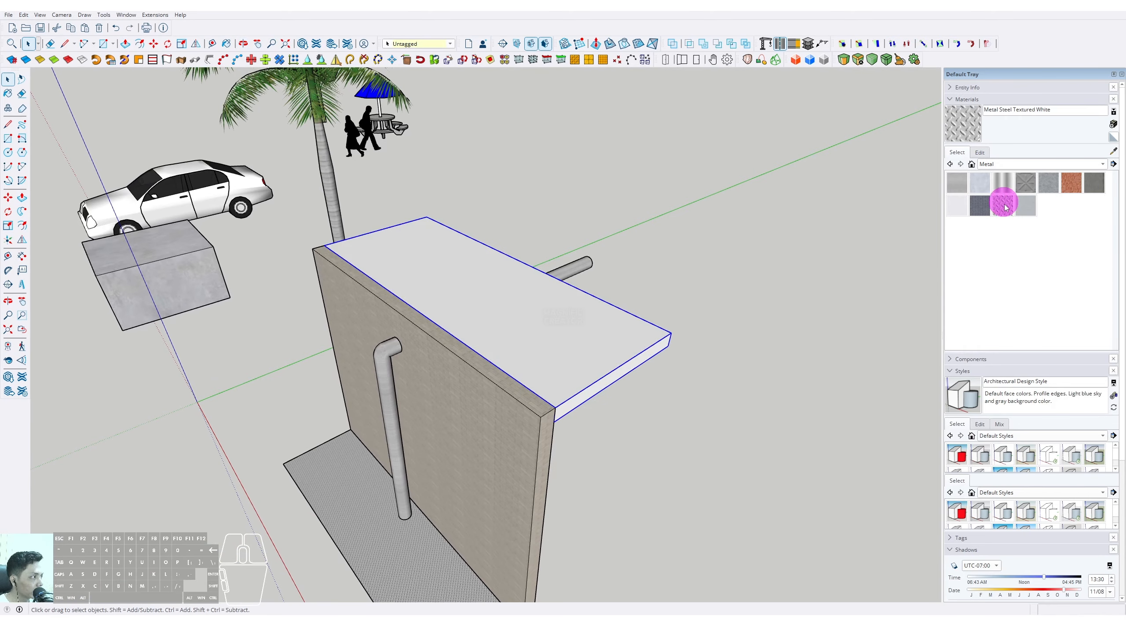
Paint the grouped slab with the Metal Steel Textured White material
left_click(565, 302)
mouse_move(476, 329)
middle_mouse_down()
mouse_move(588, 350)
mouse_move(551, 332)
mouse_move(562, 275)
mouse_move(694, 267)
mouse_move(674, 236)
mouse_move(645, 306)
mouse_move(377, 299)
mouse_move(455, 312)
mouse_move(385, 284)
mouse_move(377, 252)
mouse_move(559, 390)
middle_mouse_up()
key("space")
Copy the end circle of the horizontal pipe from inside its group and paste it in place outside the group
scroll(501, 362, "up", 5)
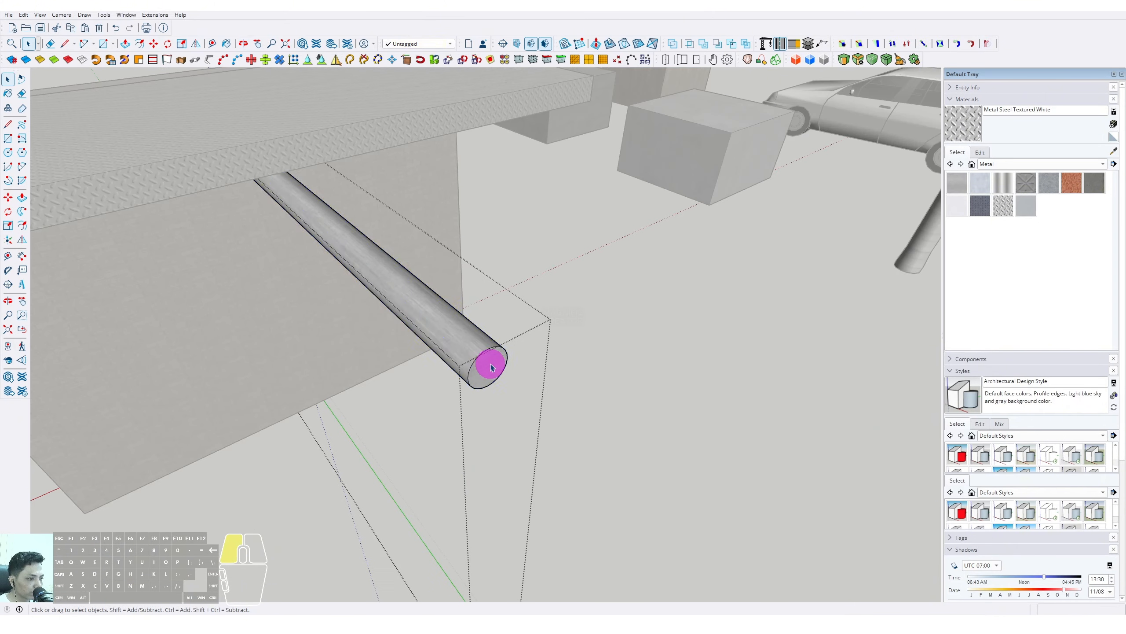
triple_click(492, 366)
left_click(505, 350)
scroll(506, 352, "up", 4)
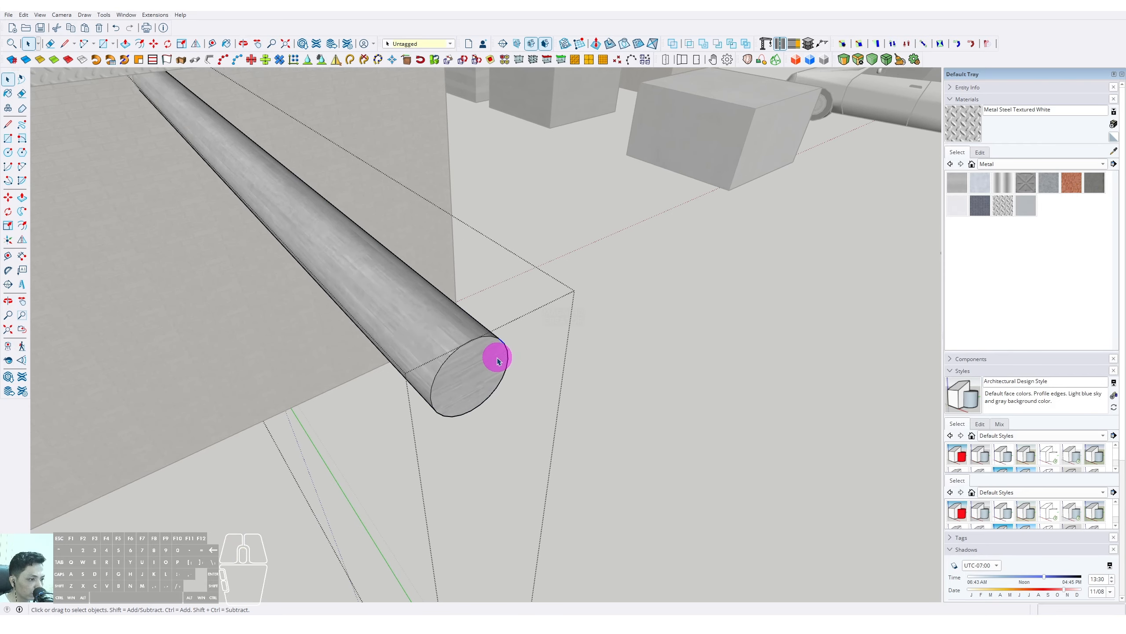
middle_click_drag(477, 374, 503, 360)
left_click(662, 345)
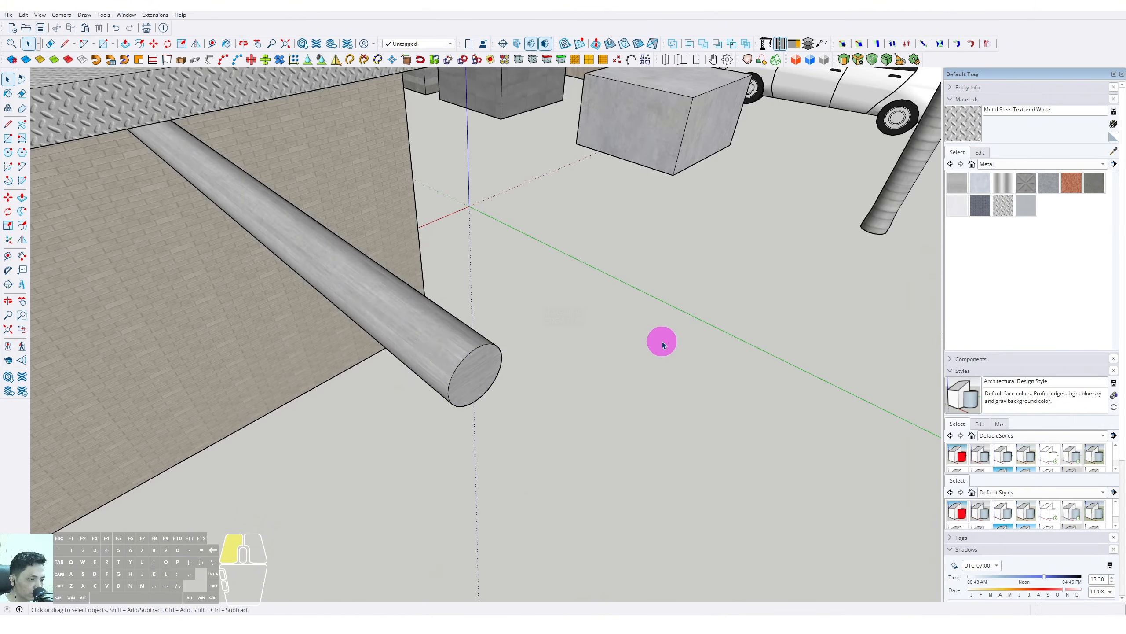
left_click(9, 15)
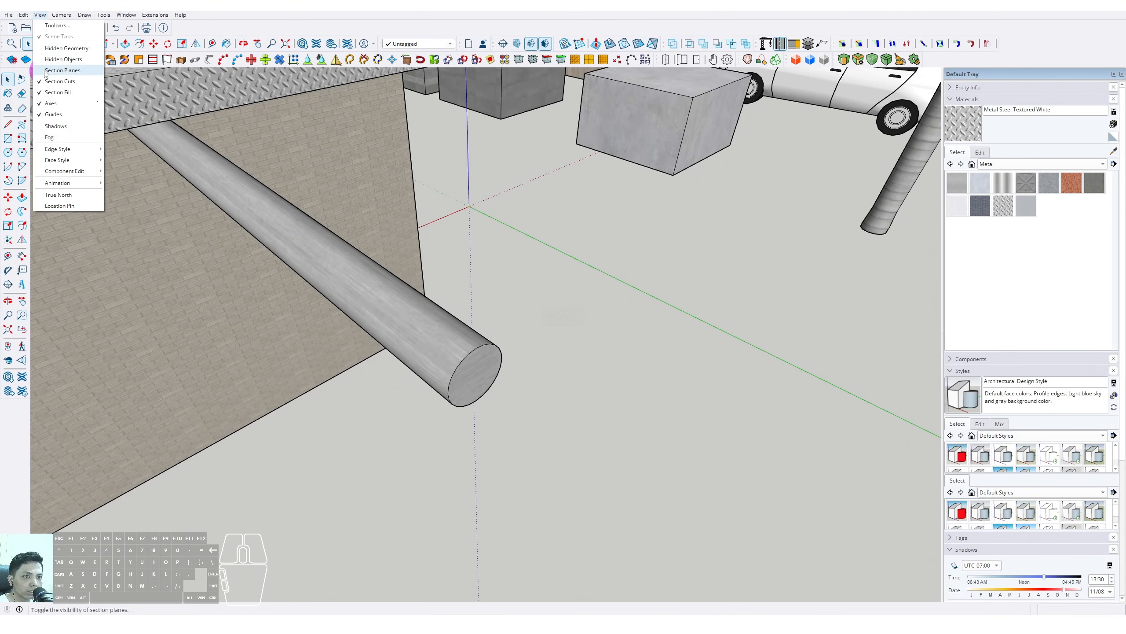
left_click(43, 82)
scroll(493, 360, "up", 5)
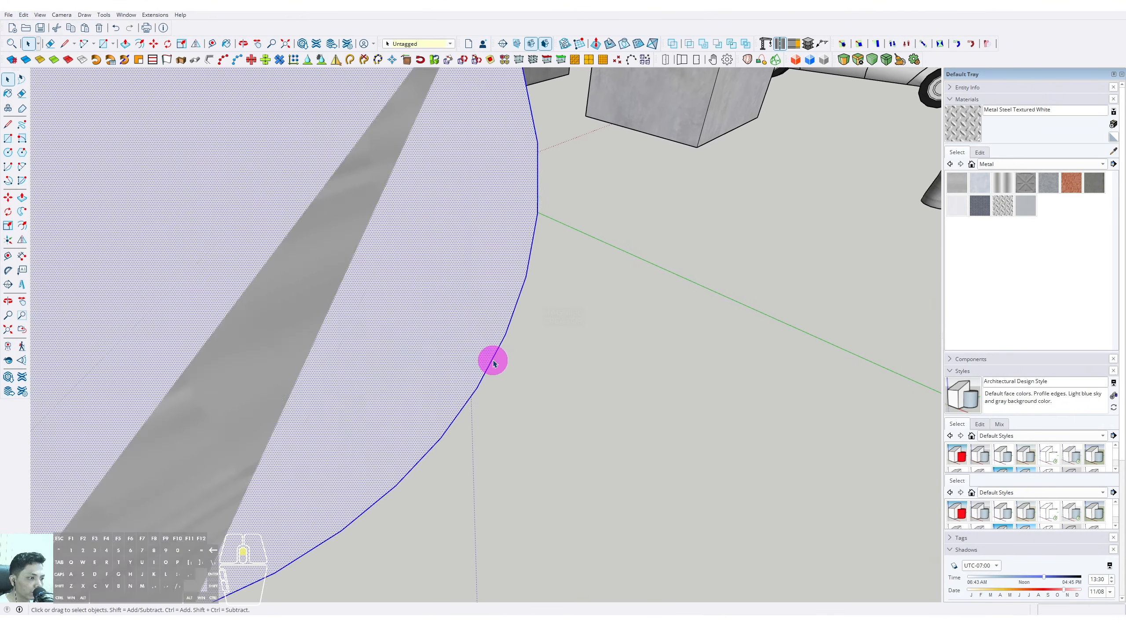
scroll(507, 328, "down", 4)
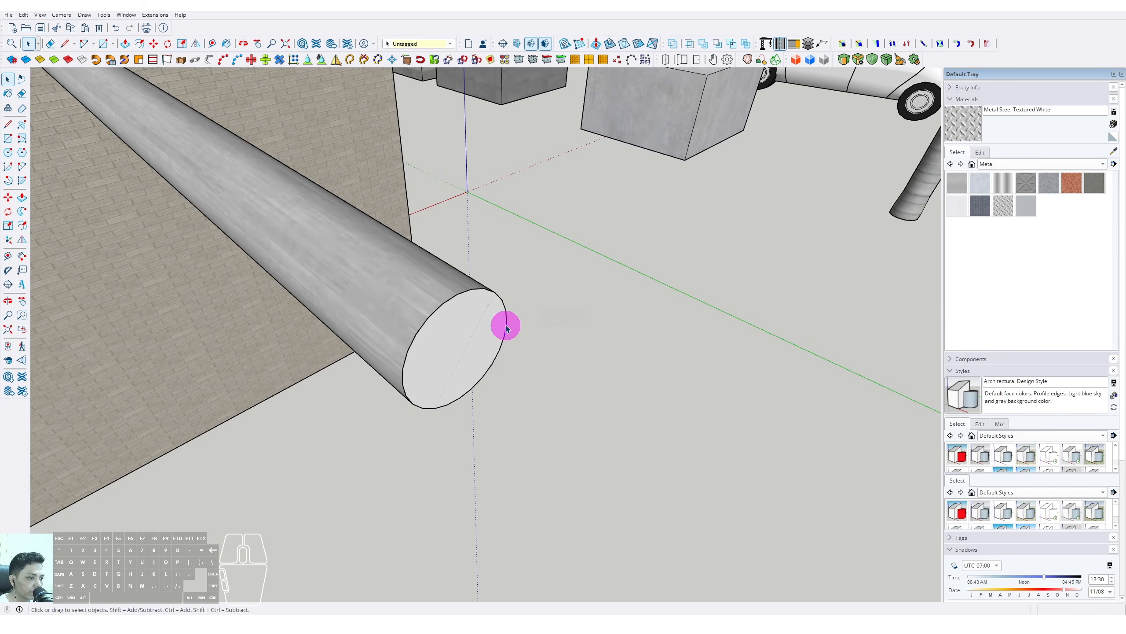
left_click(506, 328)
key("d")
scroll(488, 339, "down", 1)
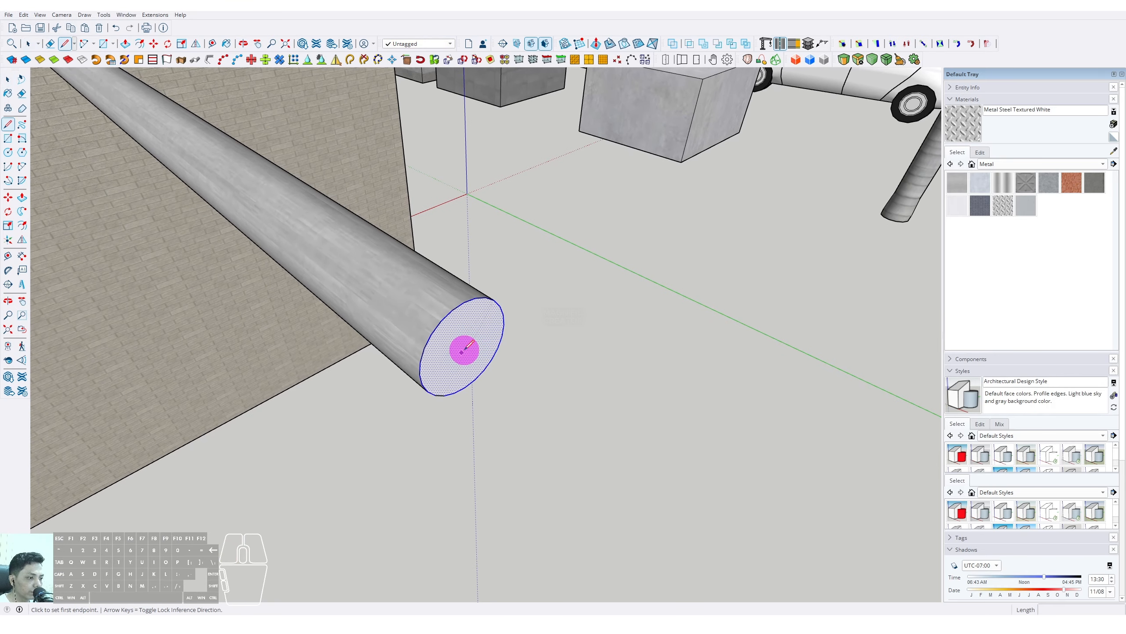
middle_click_drag(470, 347, 512, 369)
key("space")
scroll(477, 348, "down", 3)
key("p")
left_click(472, 337)
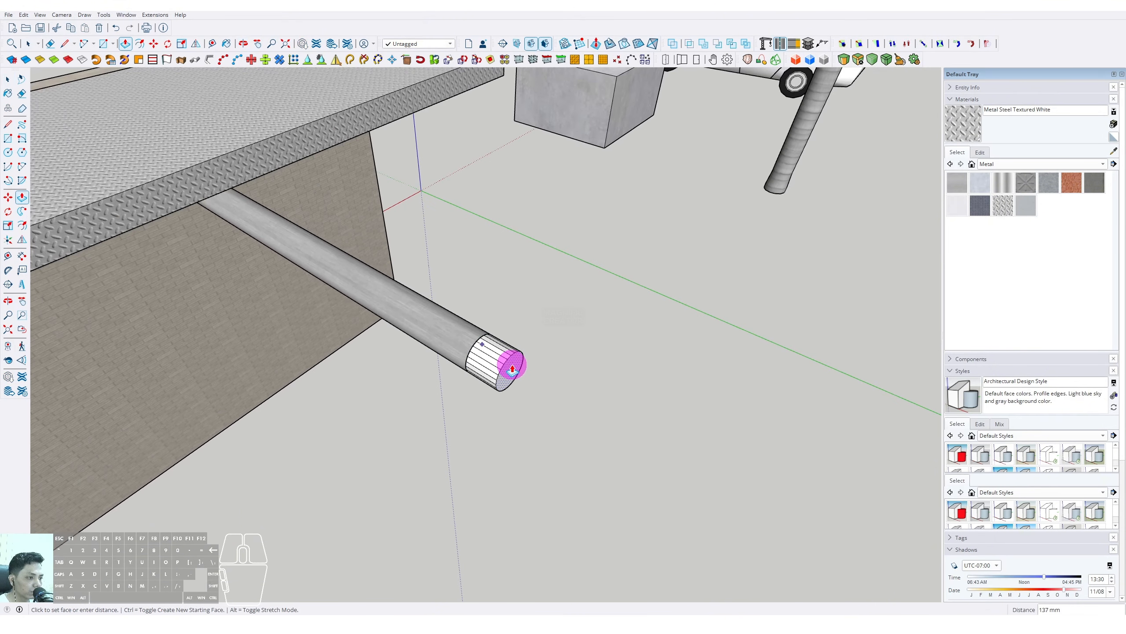
key("space")
Weld the edges of the pasted end circle and convert the curve to a polygon
scroll(490, 333, "up", 2)
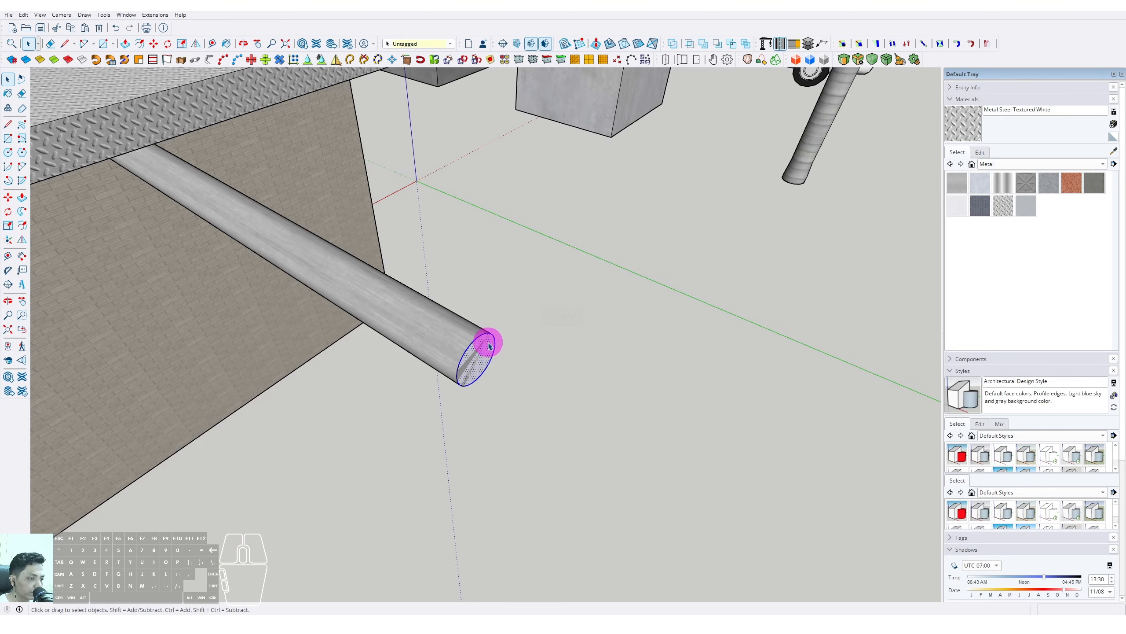
scroll(488, 346, "up", 4)
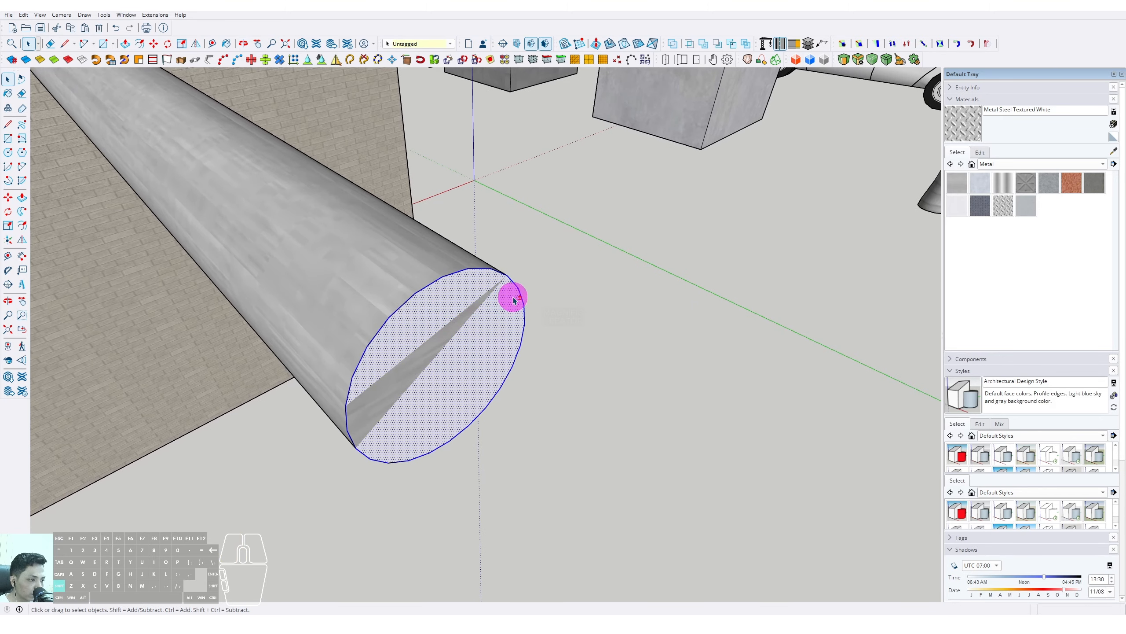
left_click(519, 302, "shift")
right_click(519, 291)
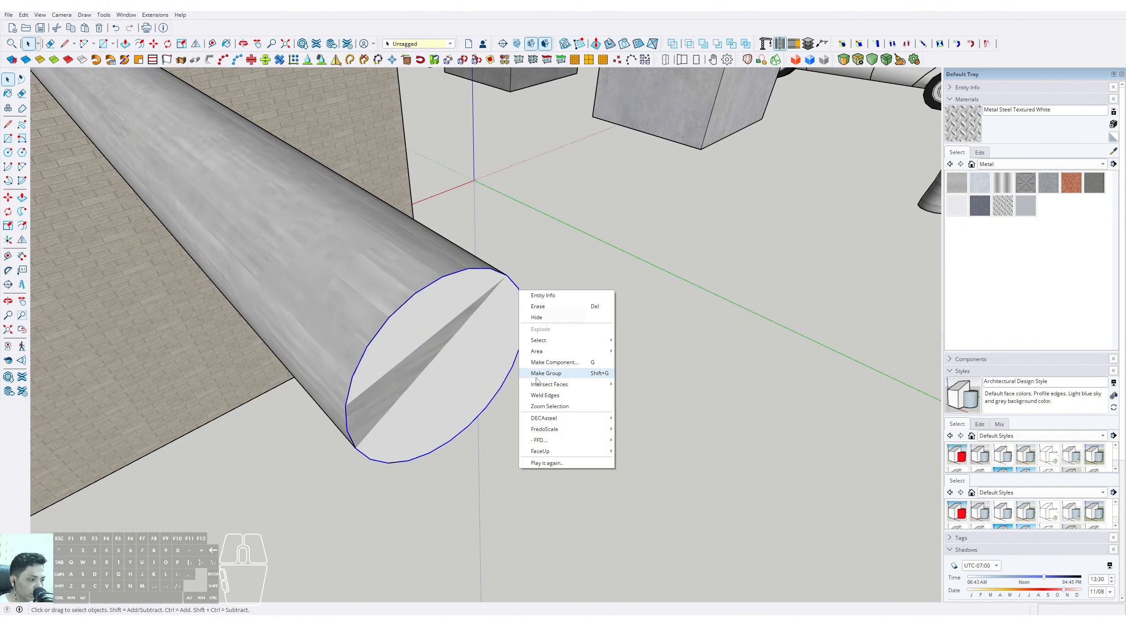
left_click(546, 396)
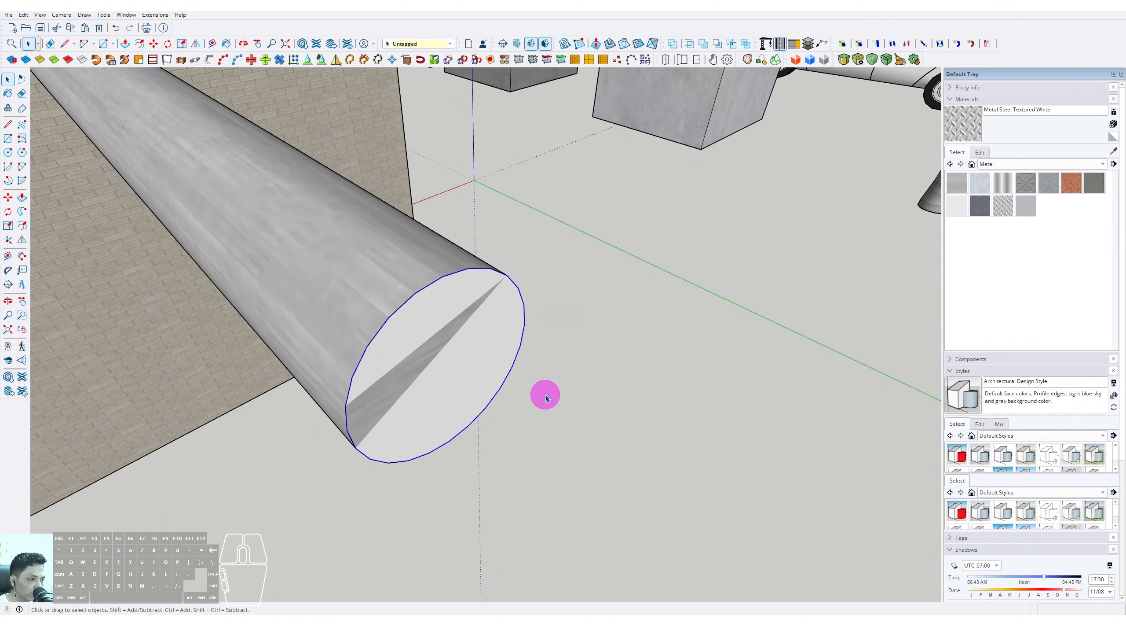
right_click(522, 296)
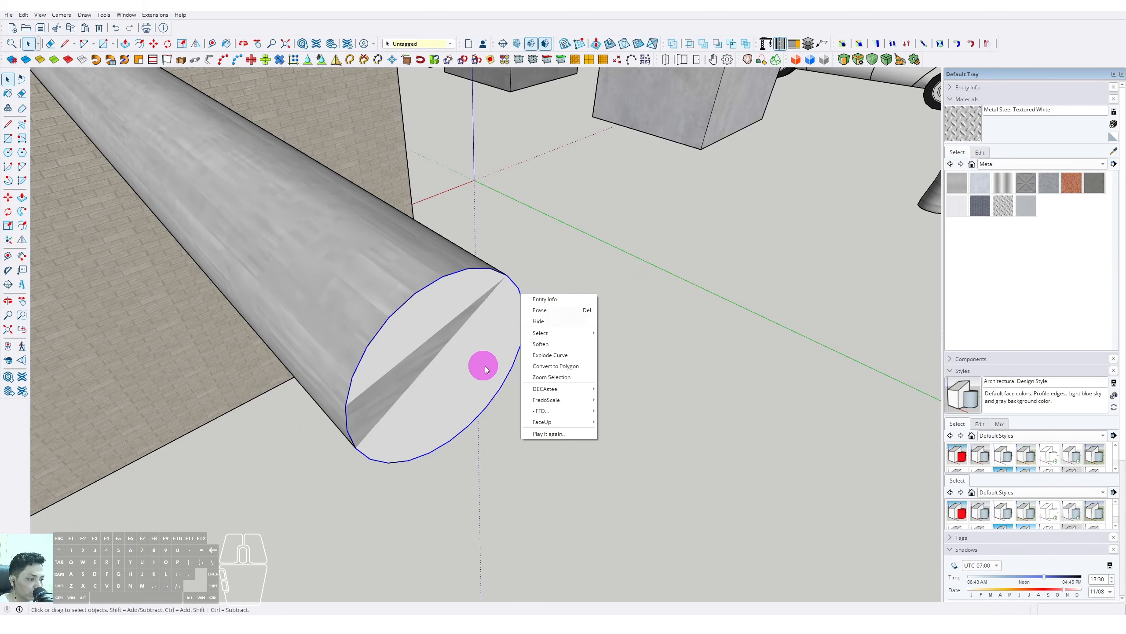
left_click(547, 368)
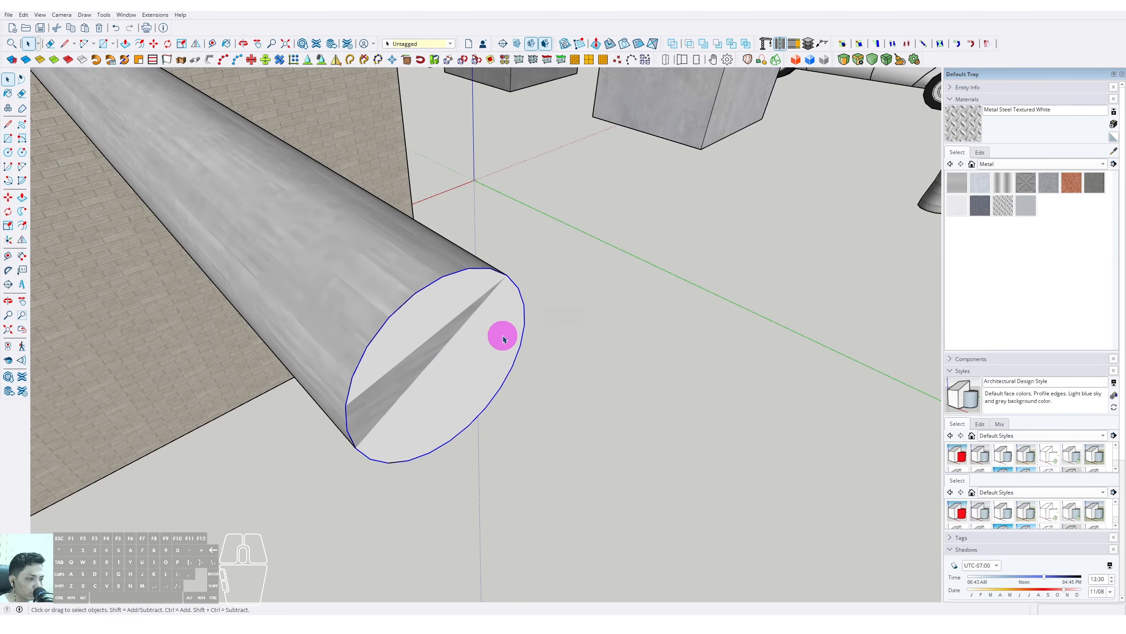
left_click(509, 305)
left_click(521, 297)
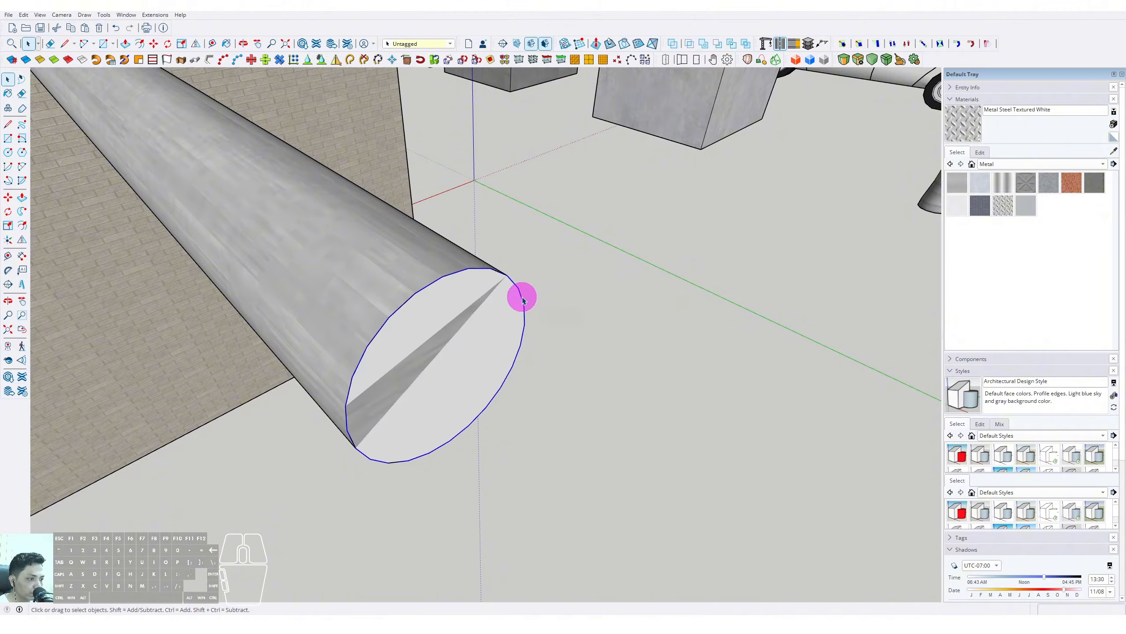
right_click(523, 298)
left_click(555, 243)
left_click(488, 313)
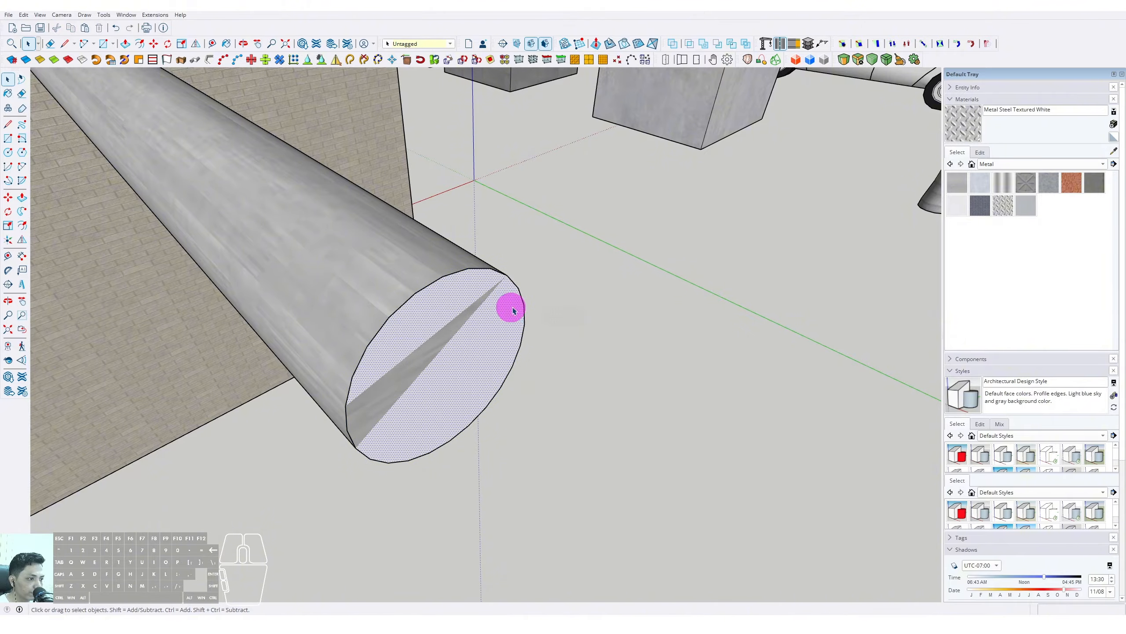
key("d")
scroll(446, 373, "down", 5)
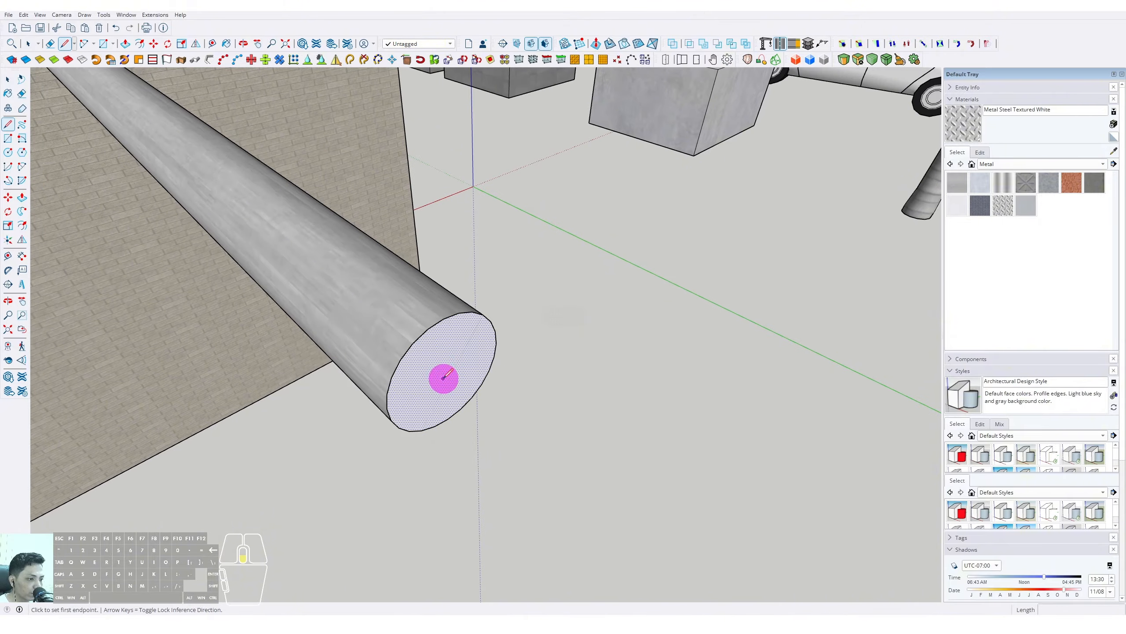
key("space")
triple_click(436, 332)
key("l")
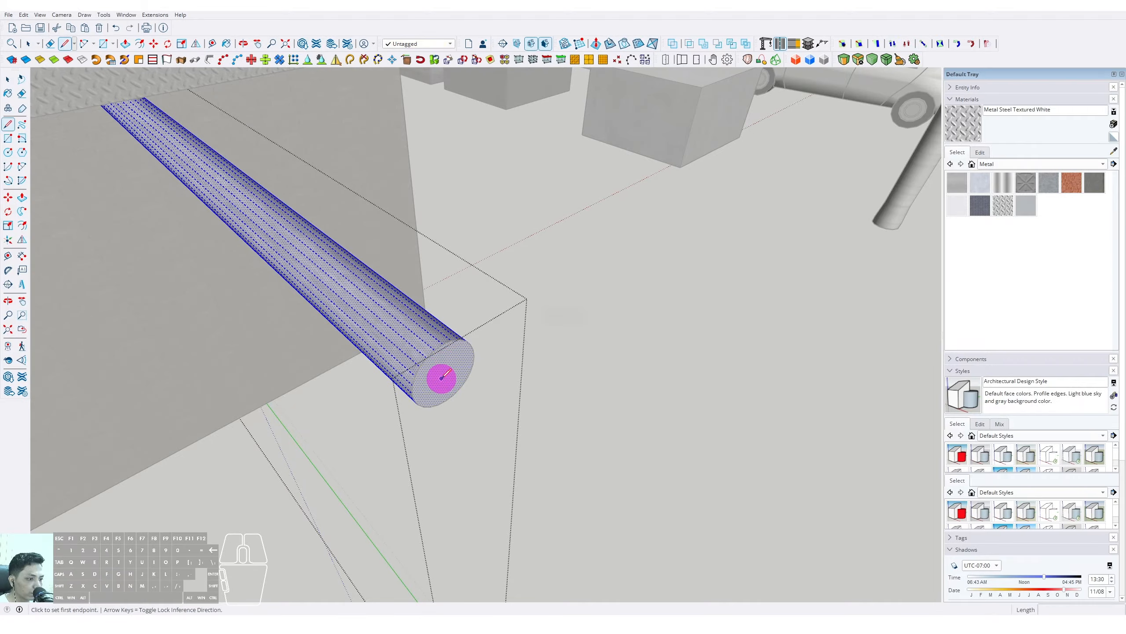
key("space")
scroll(430, 378, "down", 3)
left_click(507, 387)
middle_click_drag(438, 379, 464, 388)
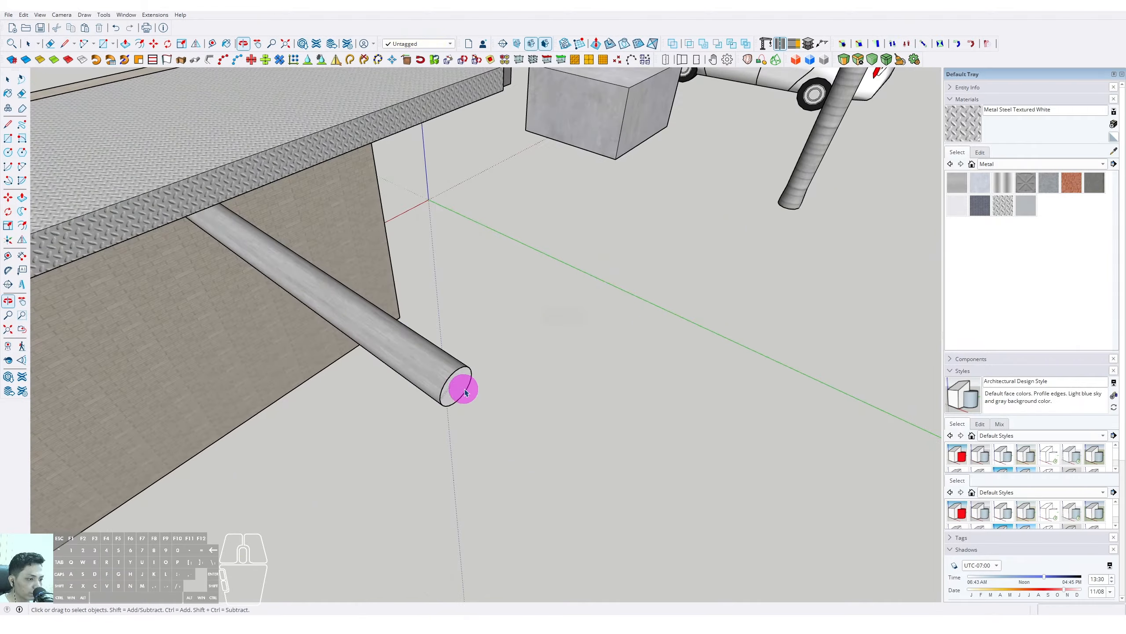
left_click(460, 384)
scroll(460, 384, "up", 1)
key("p")
left_click(462, 383)
scroll(514, 398, "down", 2)
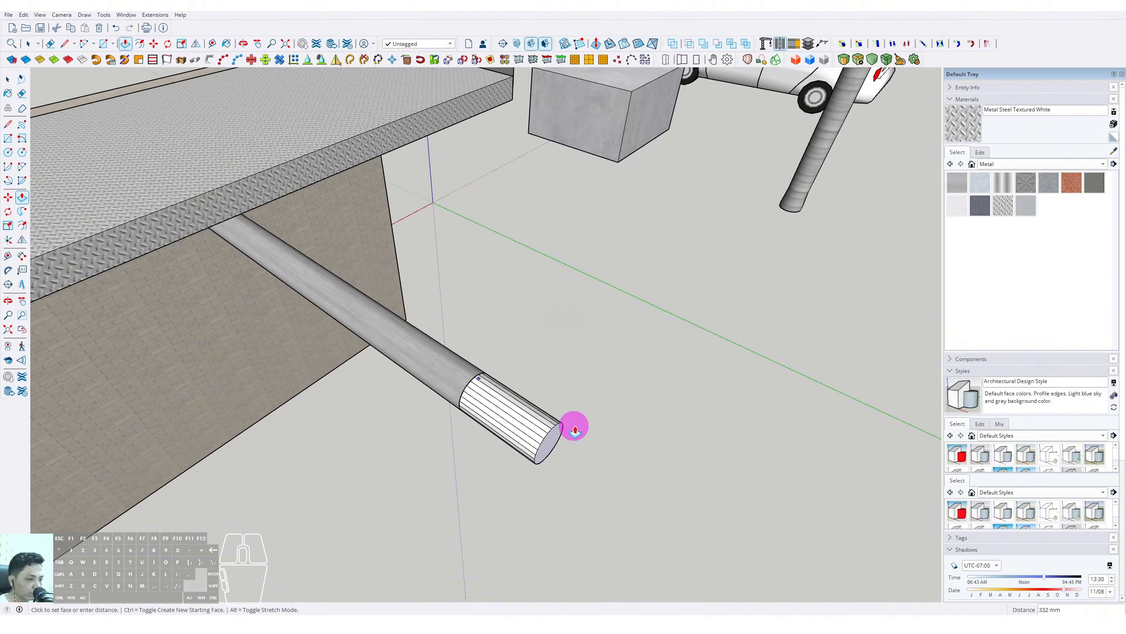
scroll(574, 428, "down", 2)
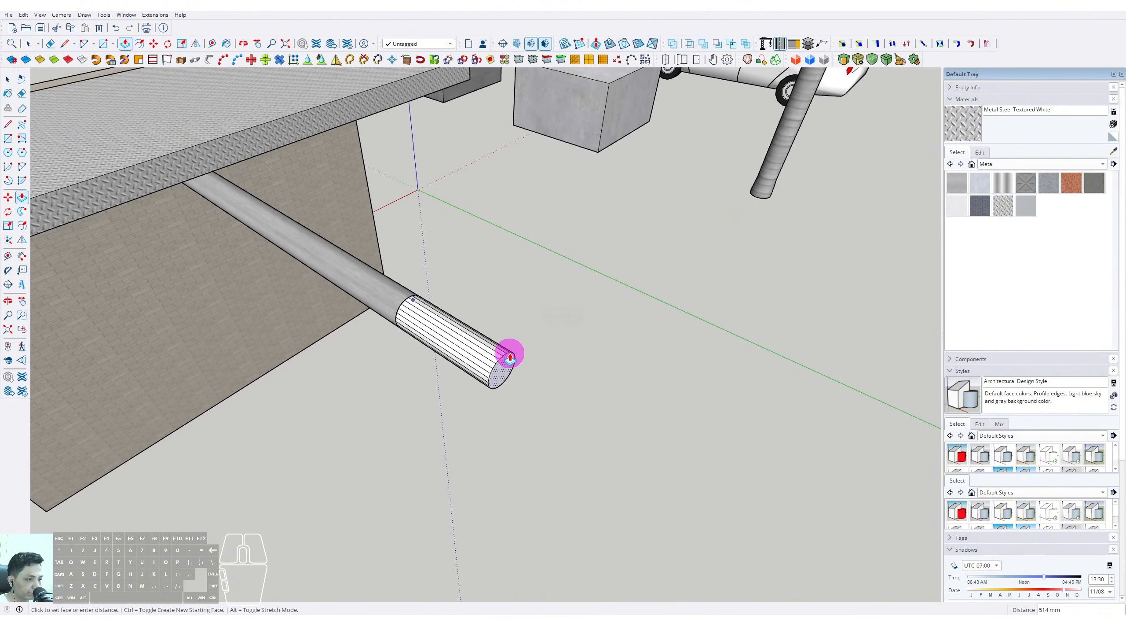
Draw a path from the pipe's end edge, about 929 mm outward along the green axis and vertically upward from there
key("d")
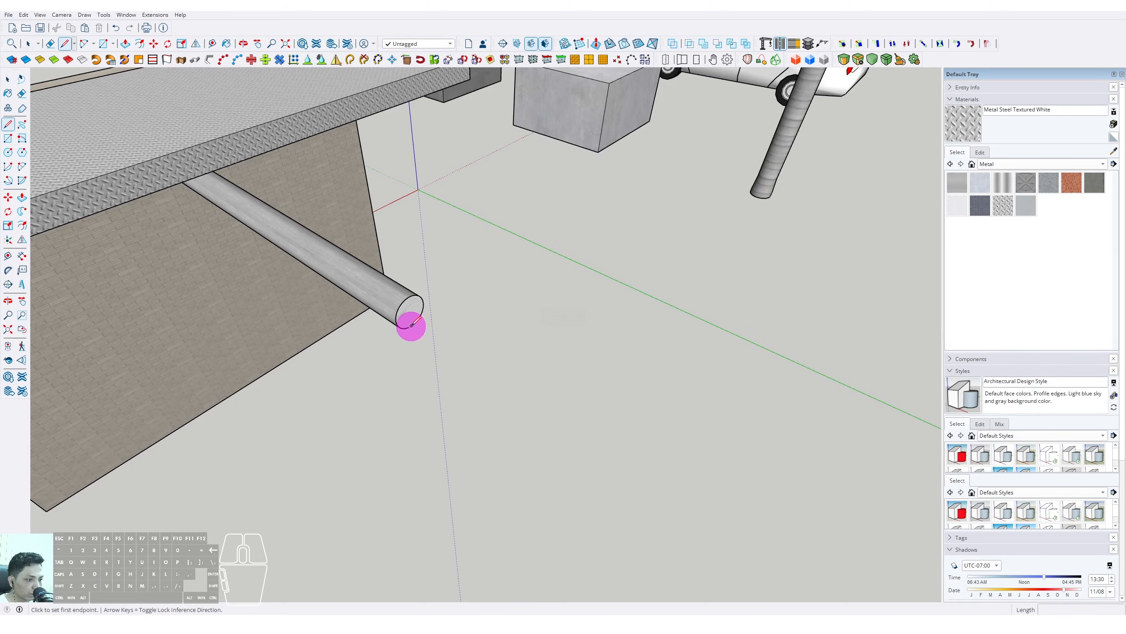
left_click(411, 326)
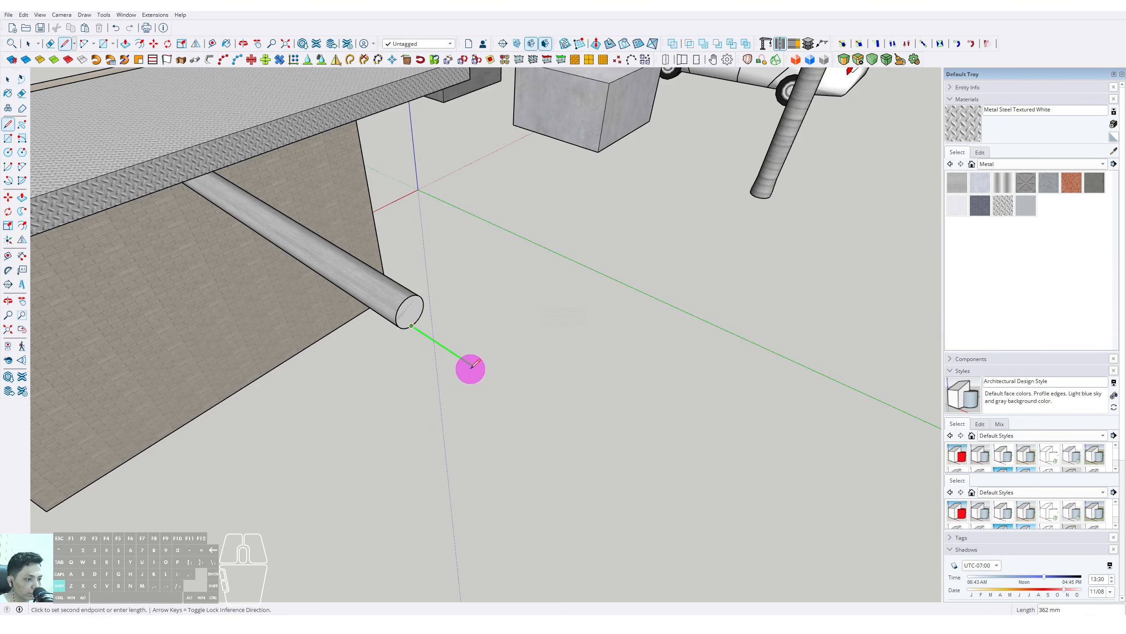
scroll(471, 367, "down", 3)
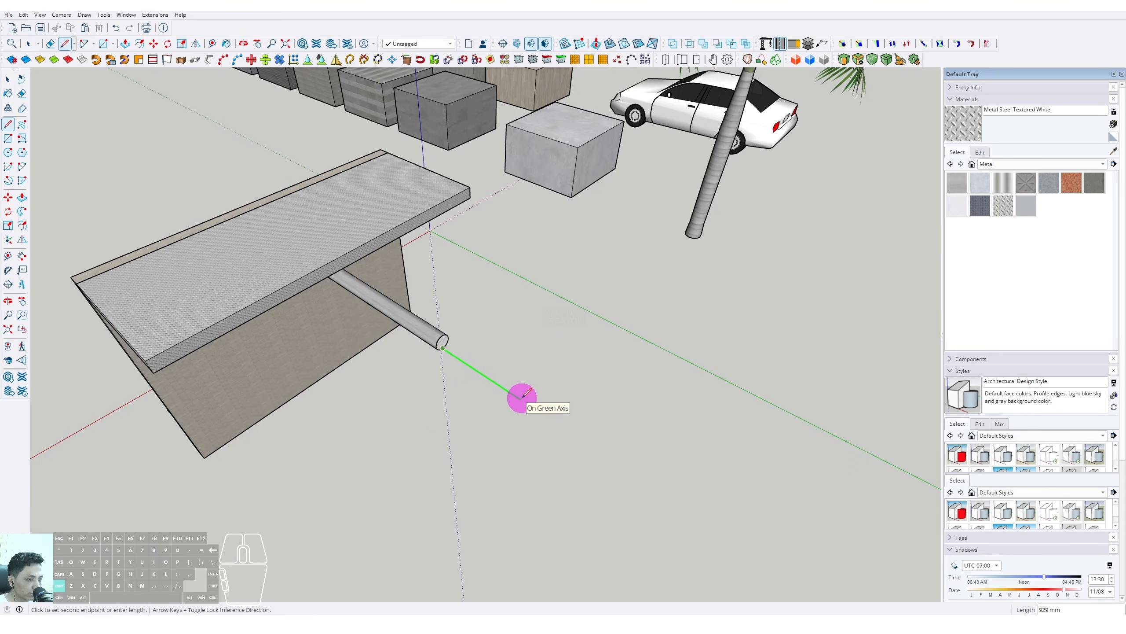
left_click(521, 398)
key("space")
Round the corner of the path with a tangent arc between the horizontal and vertical lines
scroll(473, 340, "up", 6)
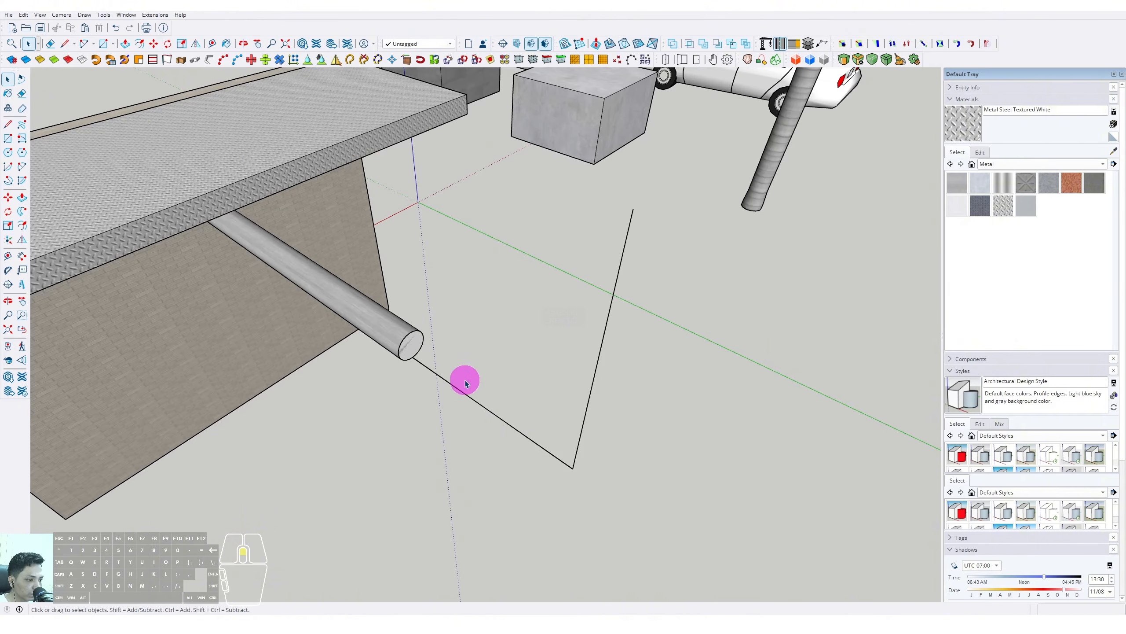
middle_click_drag(597, 518, 493, 428)
key("a")
left_click(513, 436)
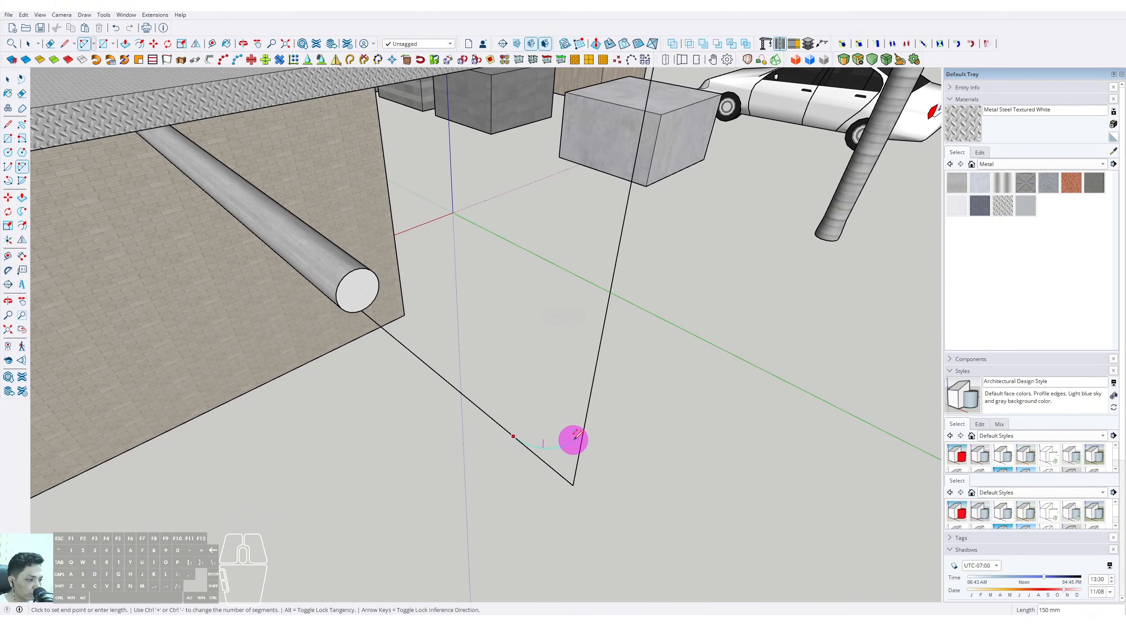
double_click(584, 430)
key("space")
Sweep the pasted end circle along the rounded path with Follow Me
left_click_drag(631, 393, 451, 485)
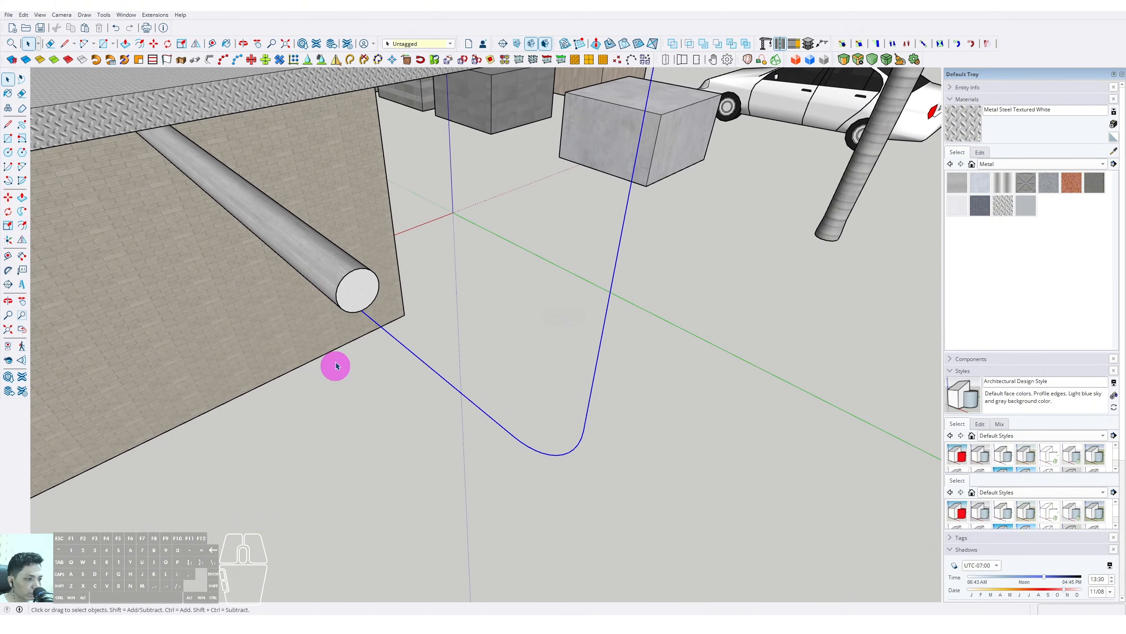
left_click(21, 211)
left_click(358, 290)
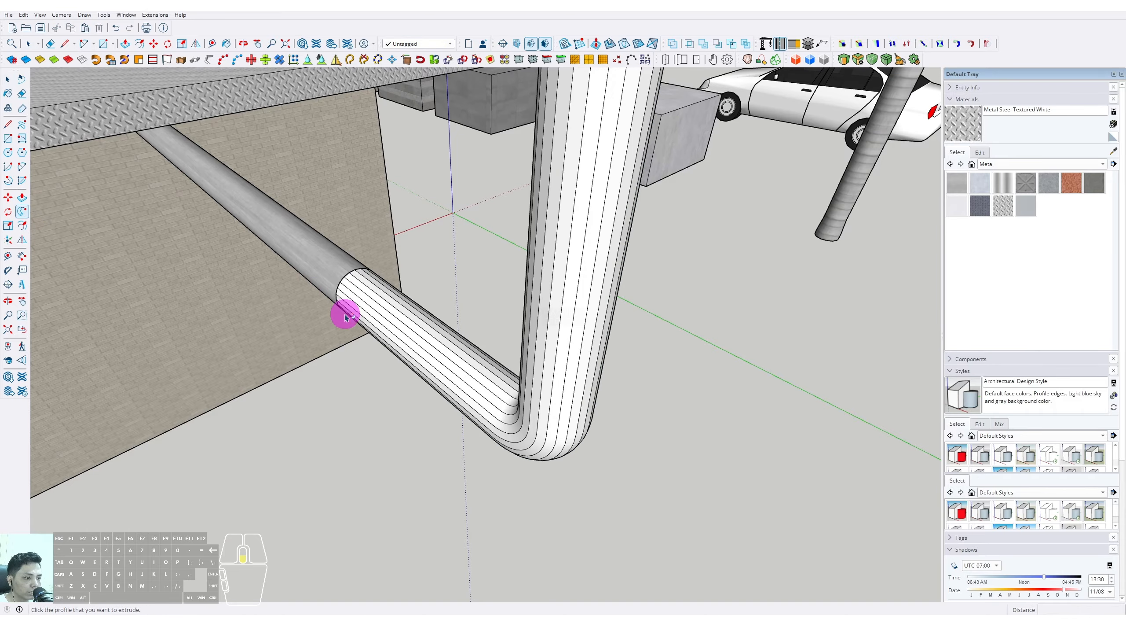
Make the whole newly swept pipe section a group
middle_click_drag(345, 312, 538, 362)
key("space")
triple_click(539, 362)
right_click(538, 363)
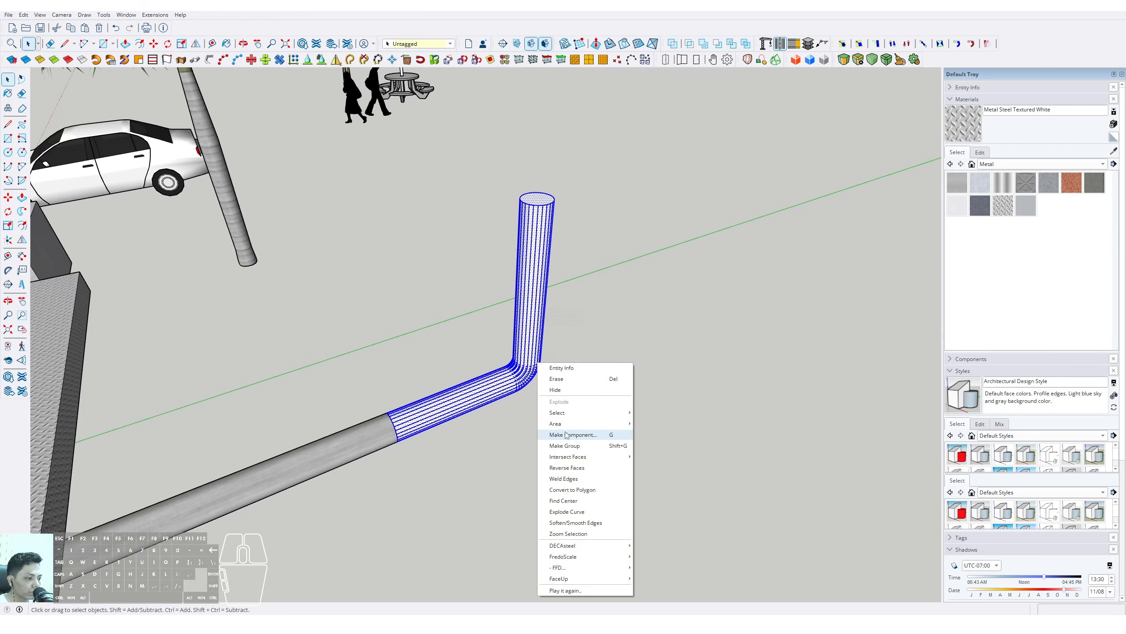
left_click(565, 446)
Soften the edges of the new pipe group with a 53.4-degree angle between normals
scroll(515, 377, "down", 2)
scroll(999, 510, "down", 5)
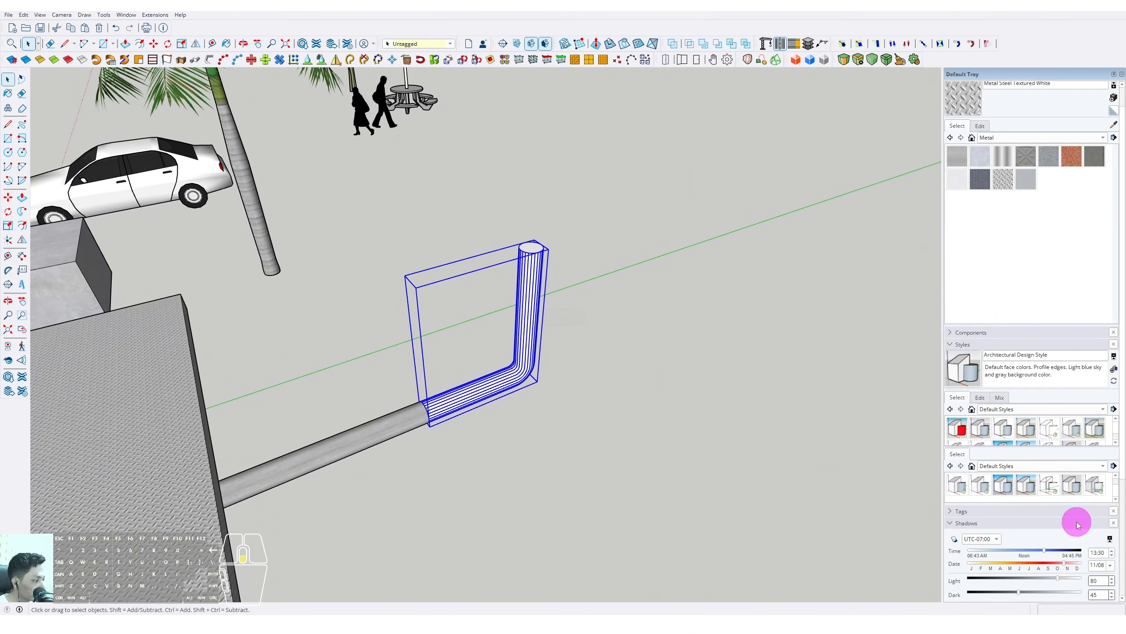
left_click_drag(968, 568, 1004, 571)
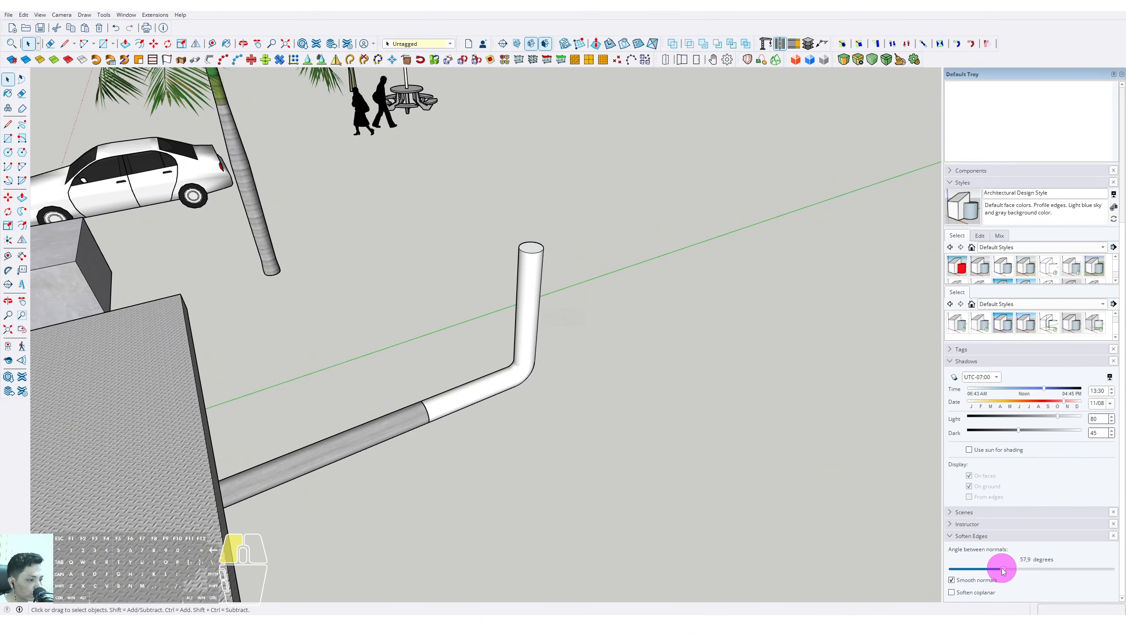
Sample the Aluminum material from the existing pipe and paint the new bent pipe section with it
left_click(510, 383)
middle_click_drag(510, 383, 634, 326)
scroll(989, 178, "up", 1)
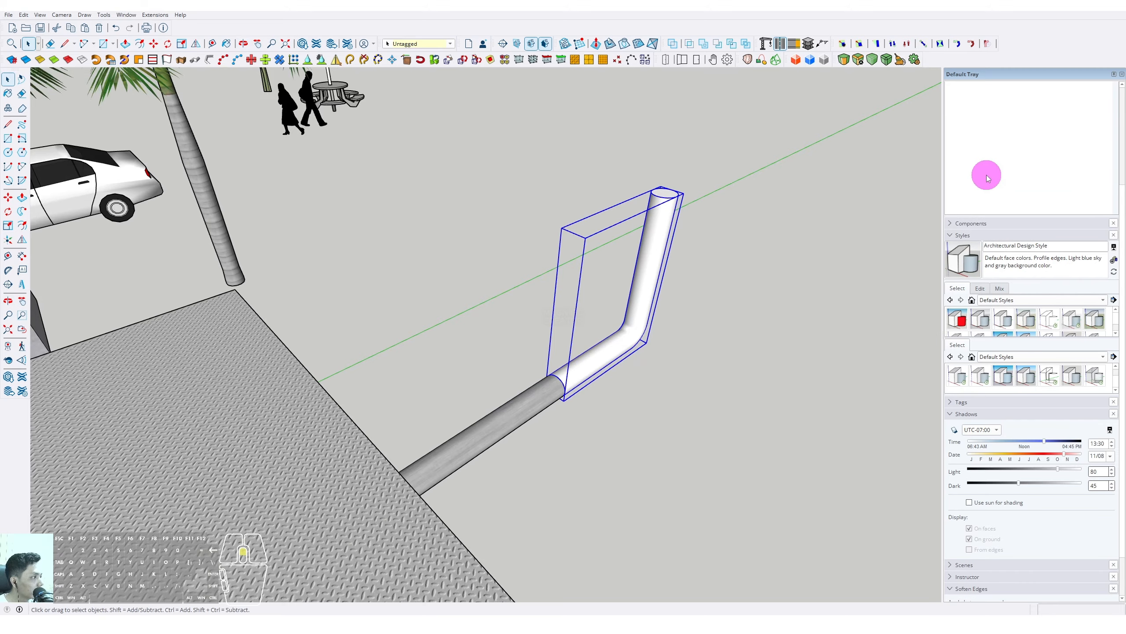
left_click(953, 238)
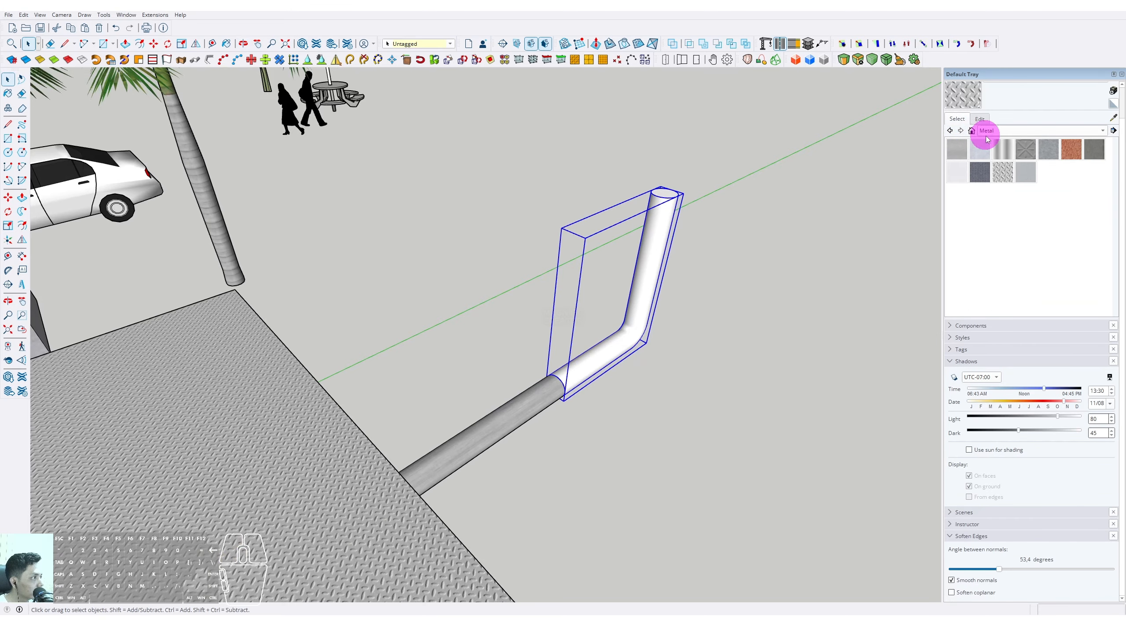
left_click(588, 363, "alt")
scroll(586, 364, "up", 1)
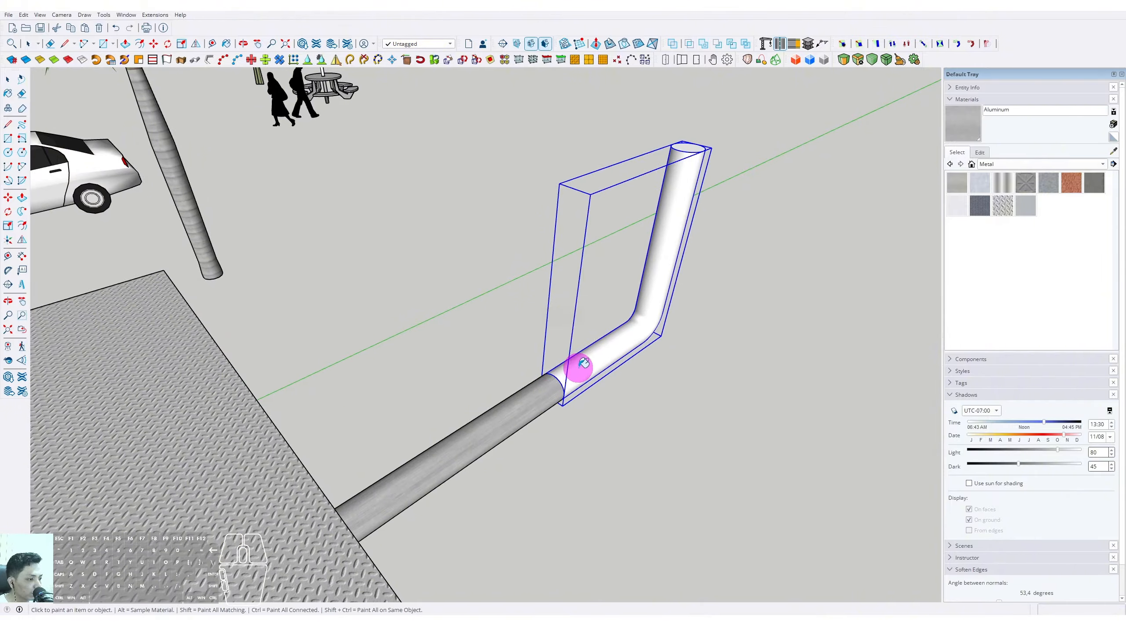
scroll(614, 353, "down", 4)
key("space")
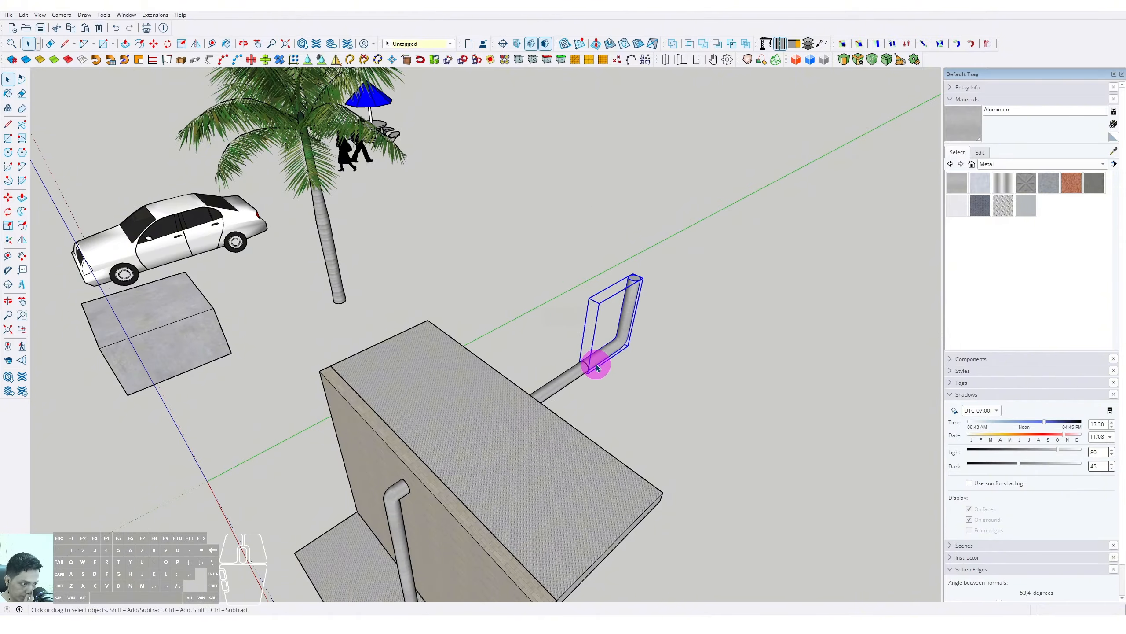
middle_click_drag(614, 380, 568, 351)
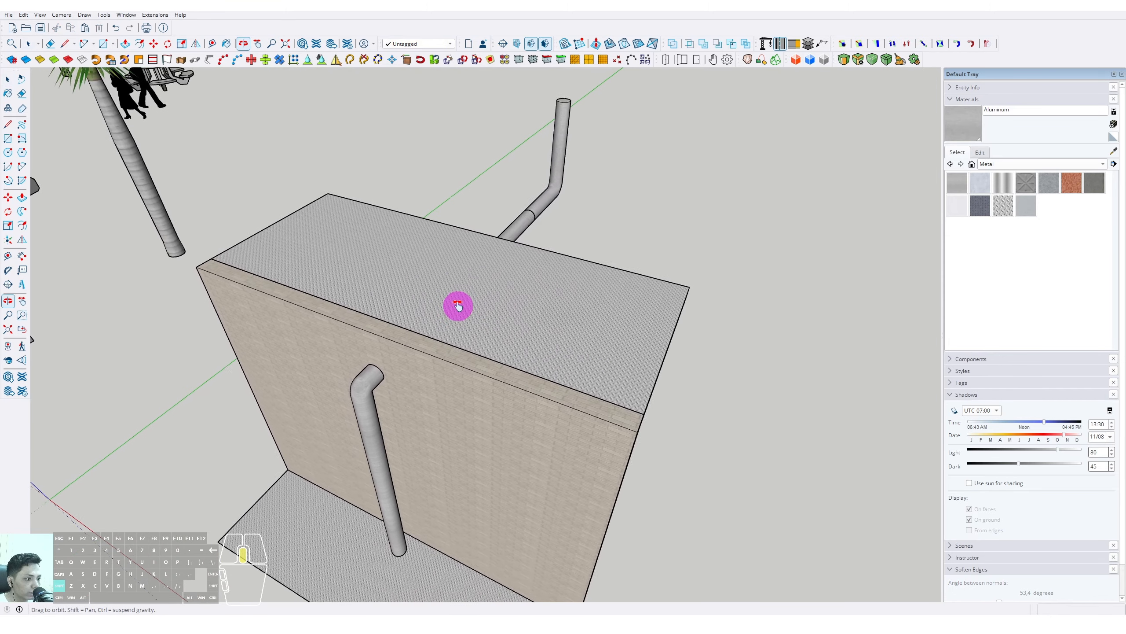